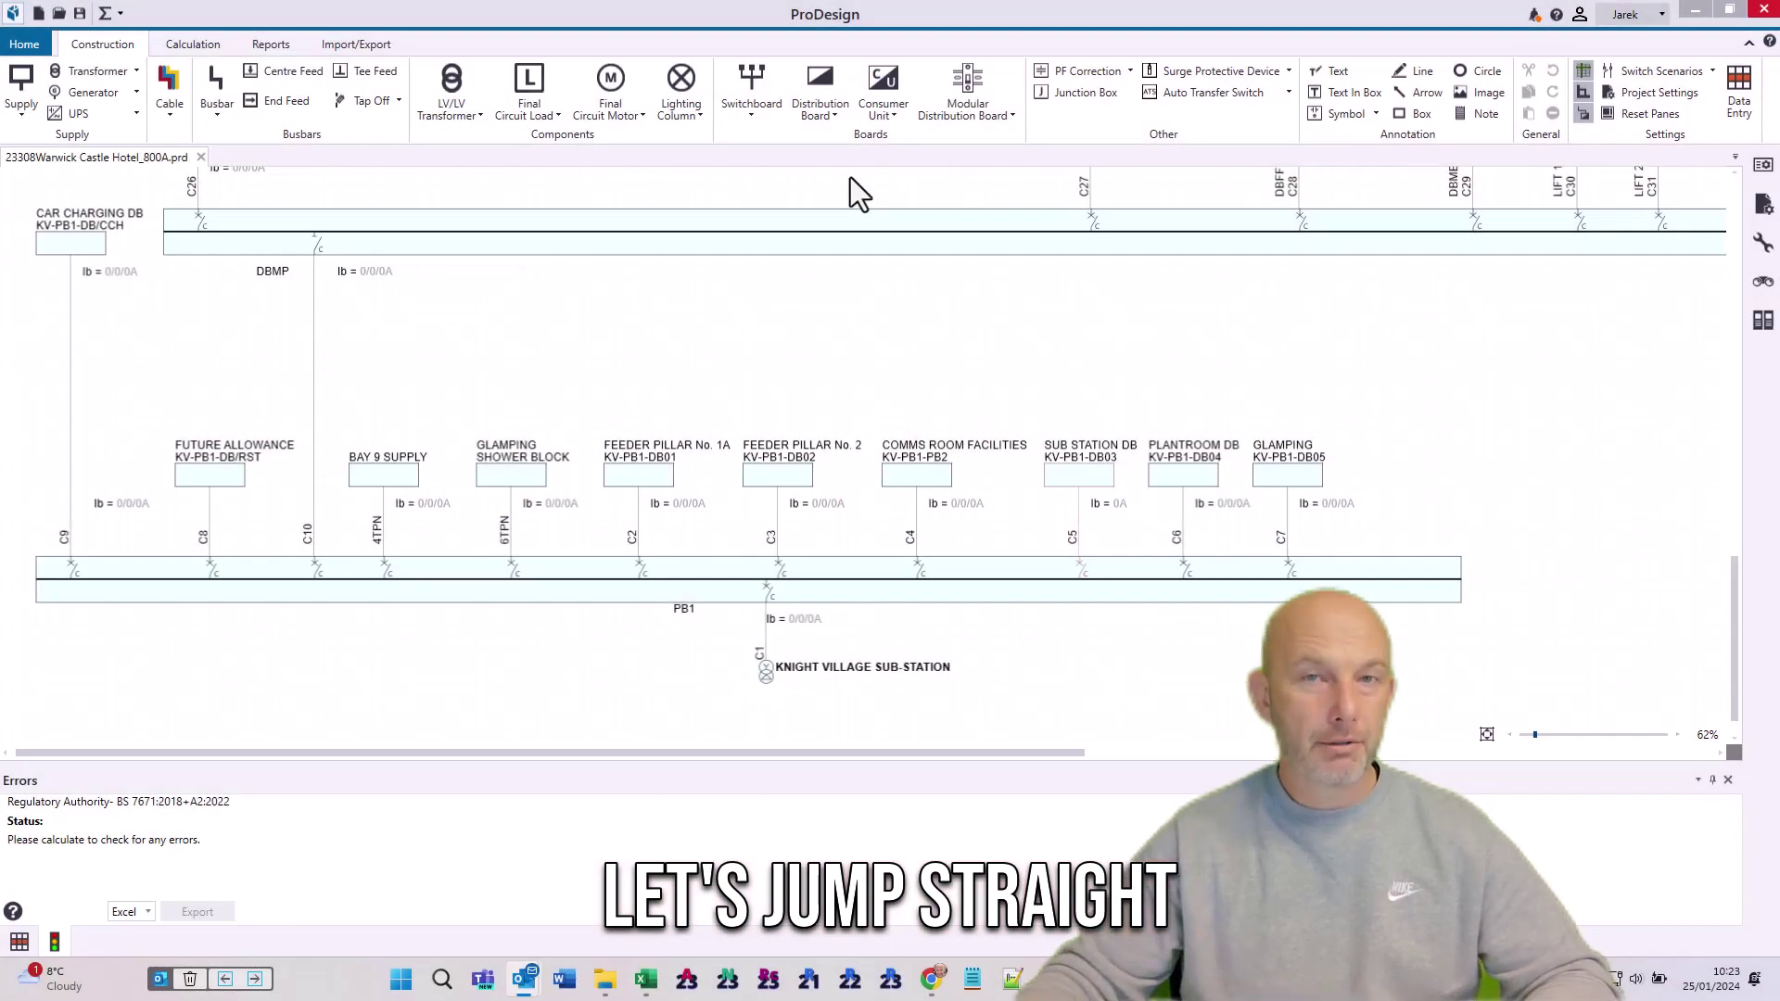
View ProDesign's help and version information and shift the schematic down slightly.
click(24, 43)
click(121, 375)
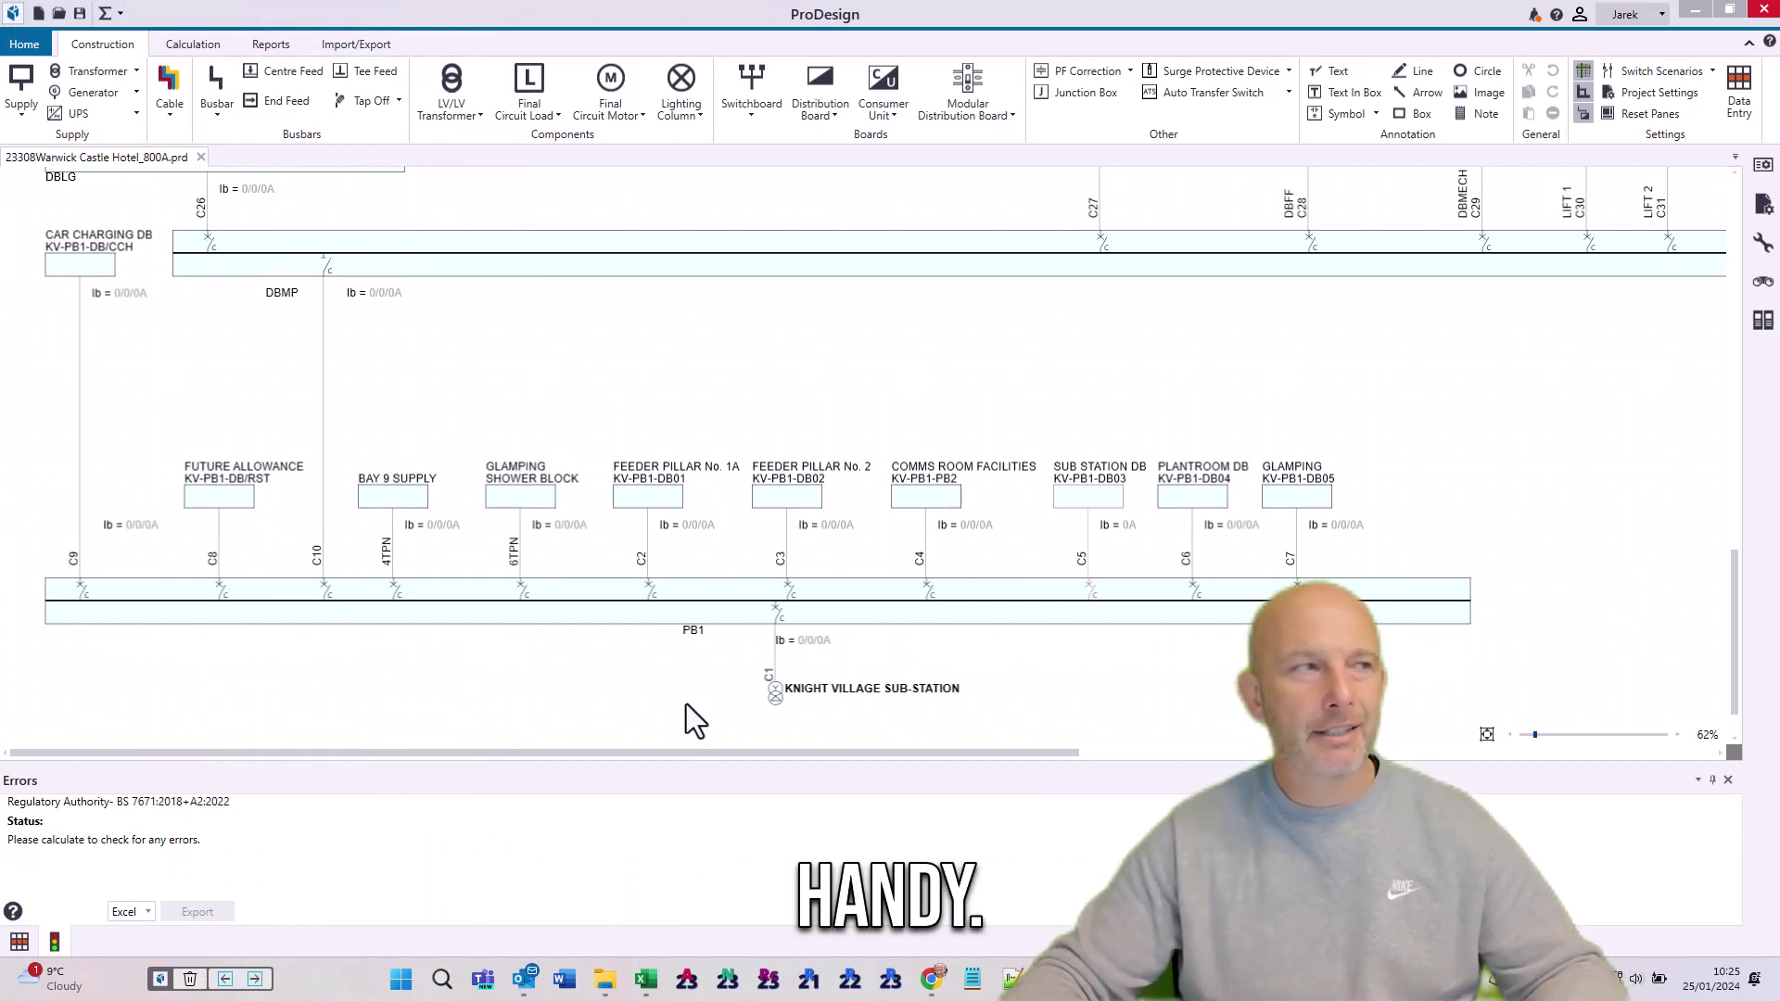
middle_drag(446, 369, 451, 414)
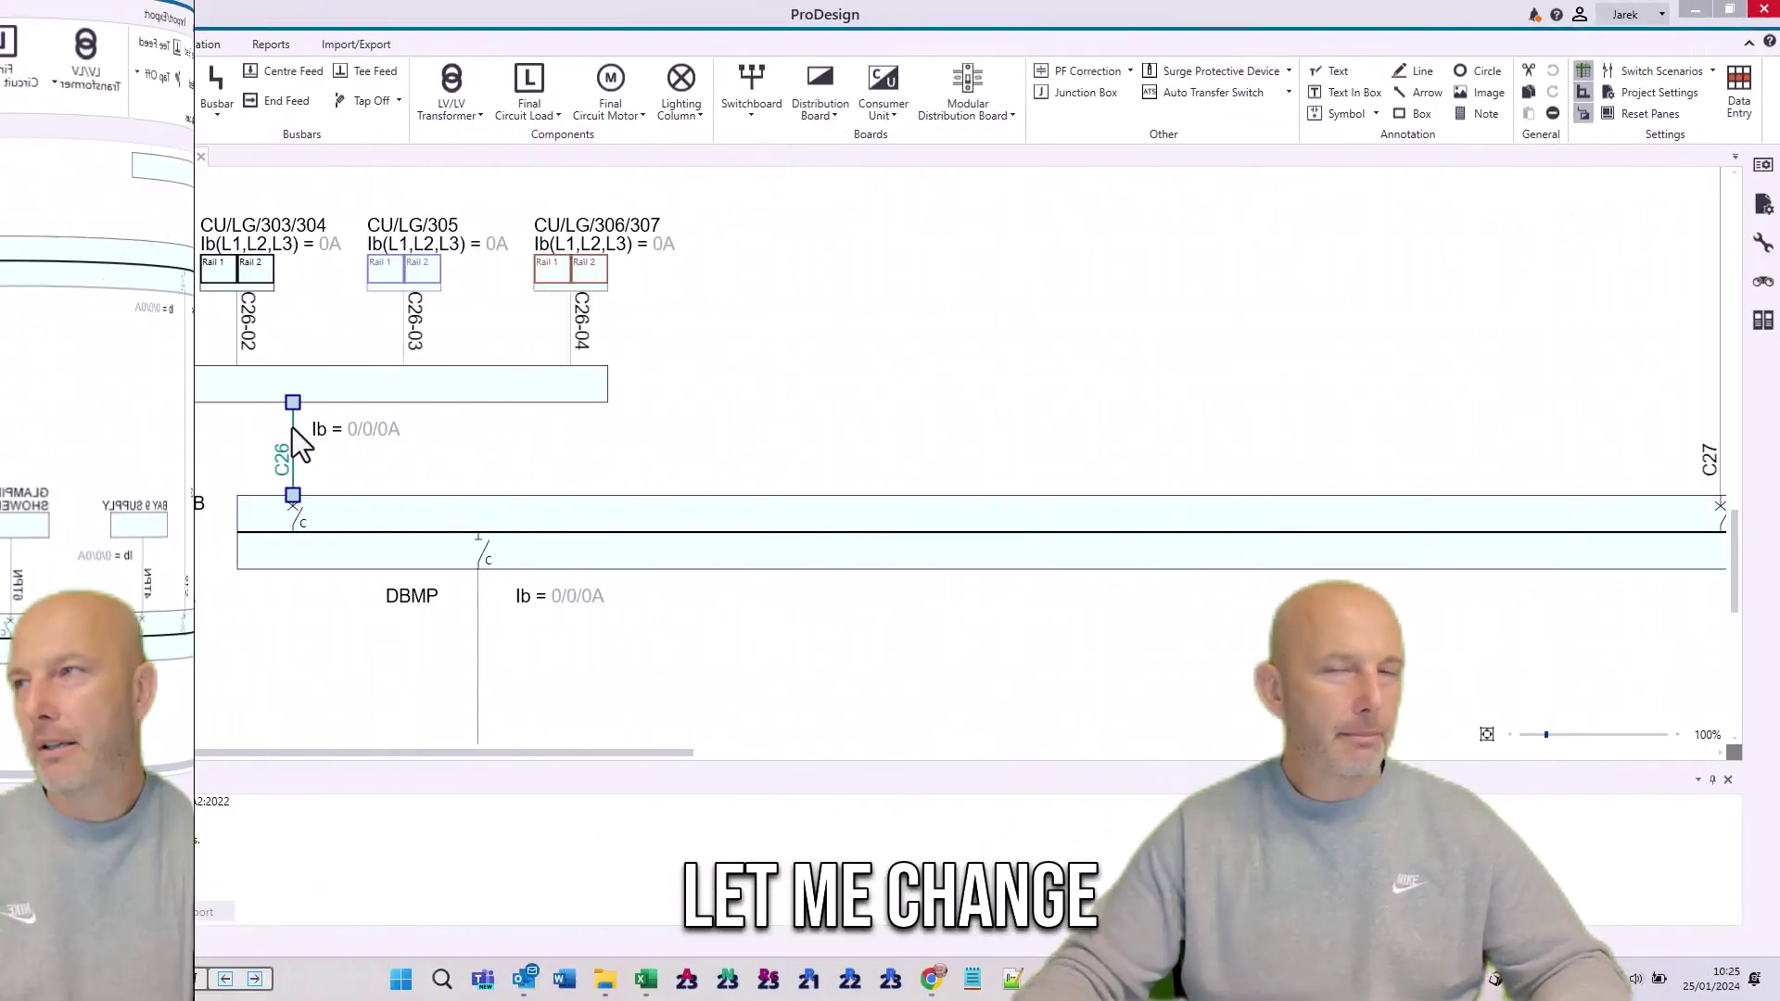
Give cable C26 a 100A Hager x160 HHA-U 3-4P 25kA ATFM MCCB and display its curves.
double_click(293, 443)
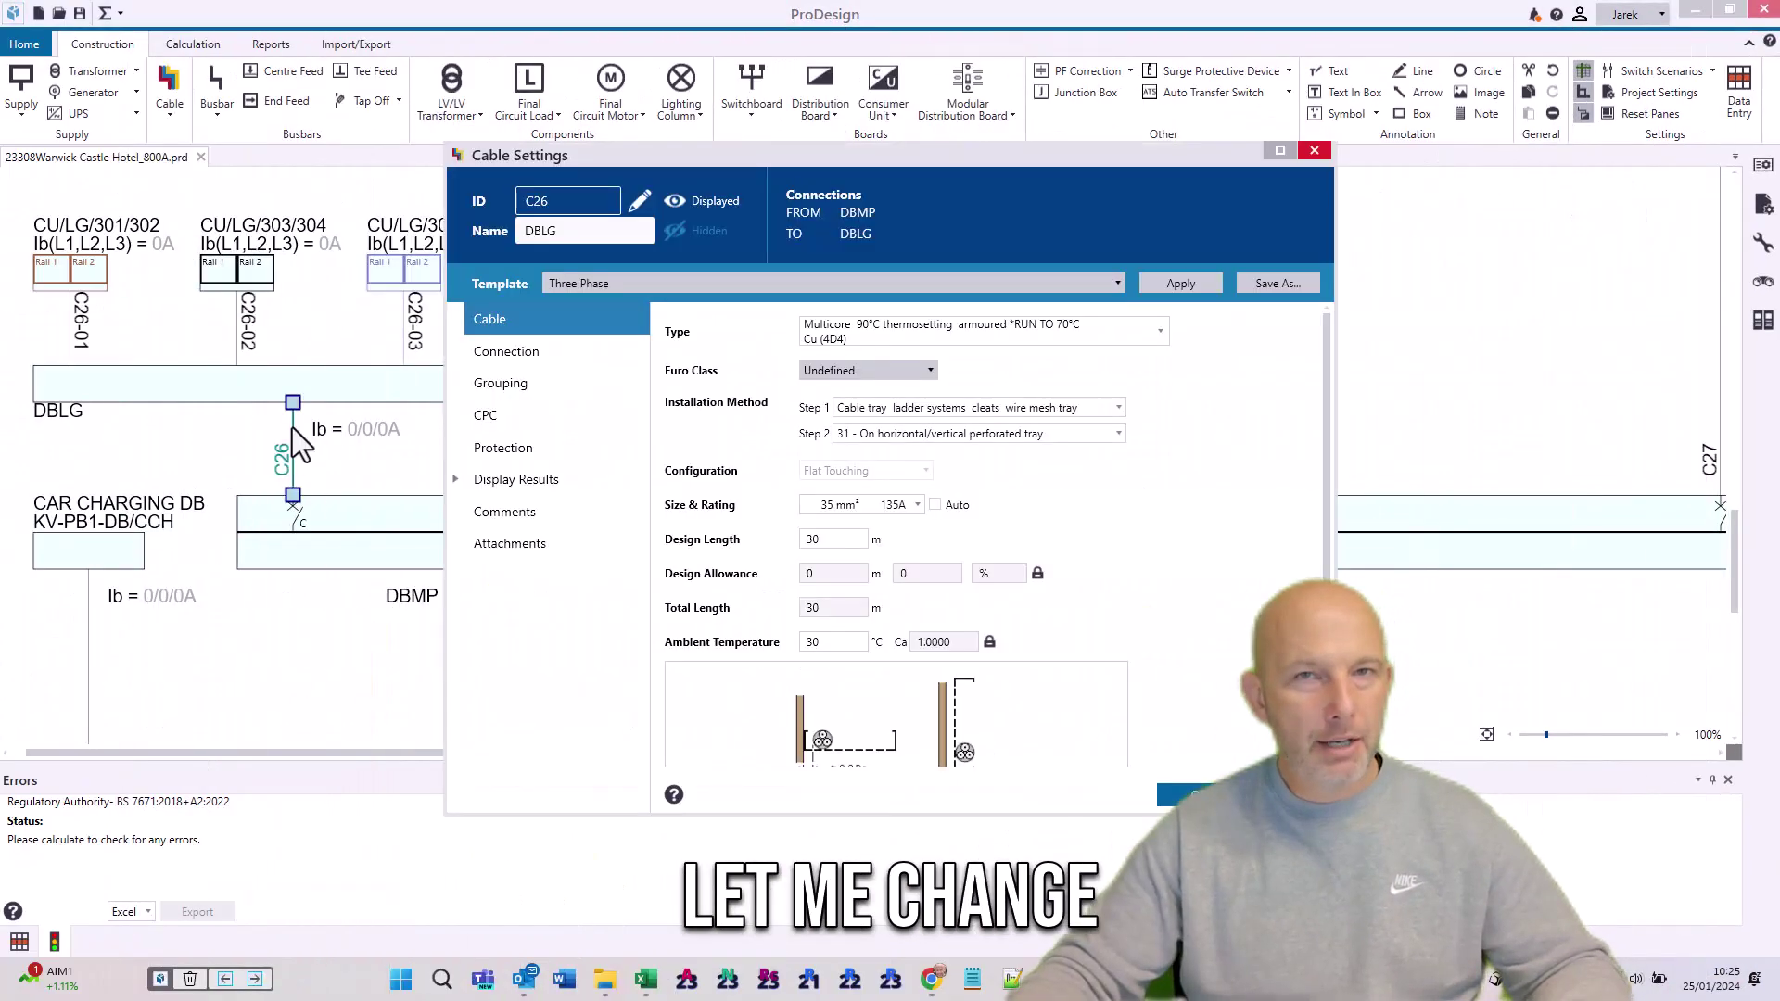
click(585, 451)
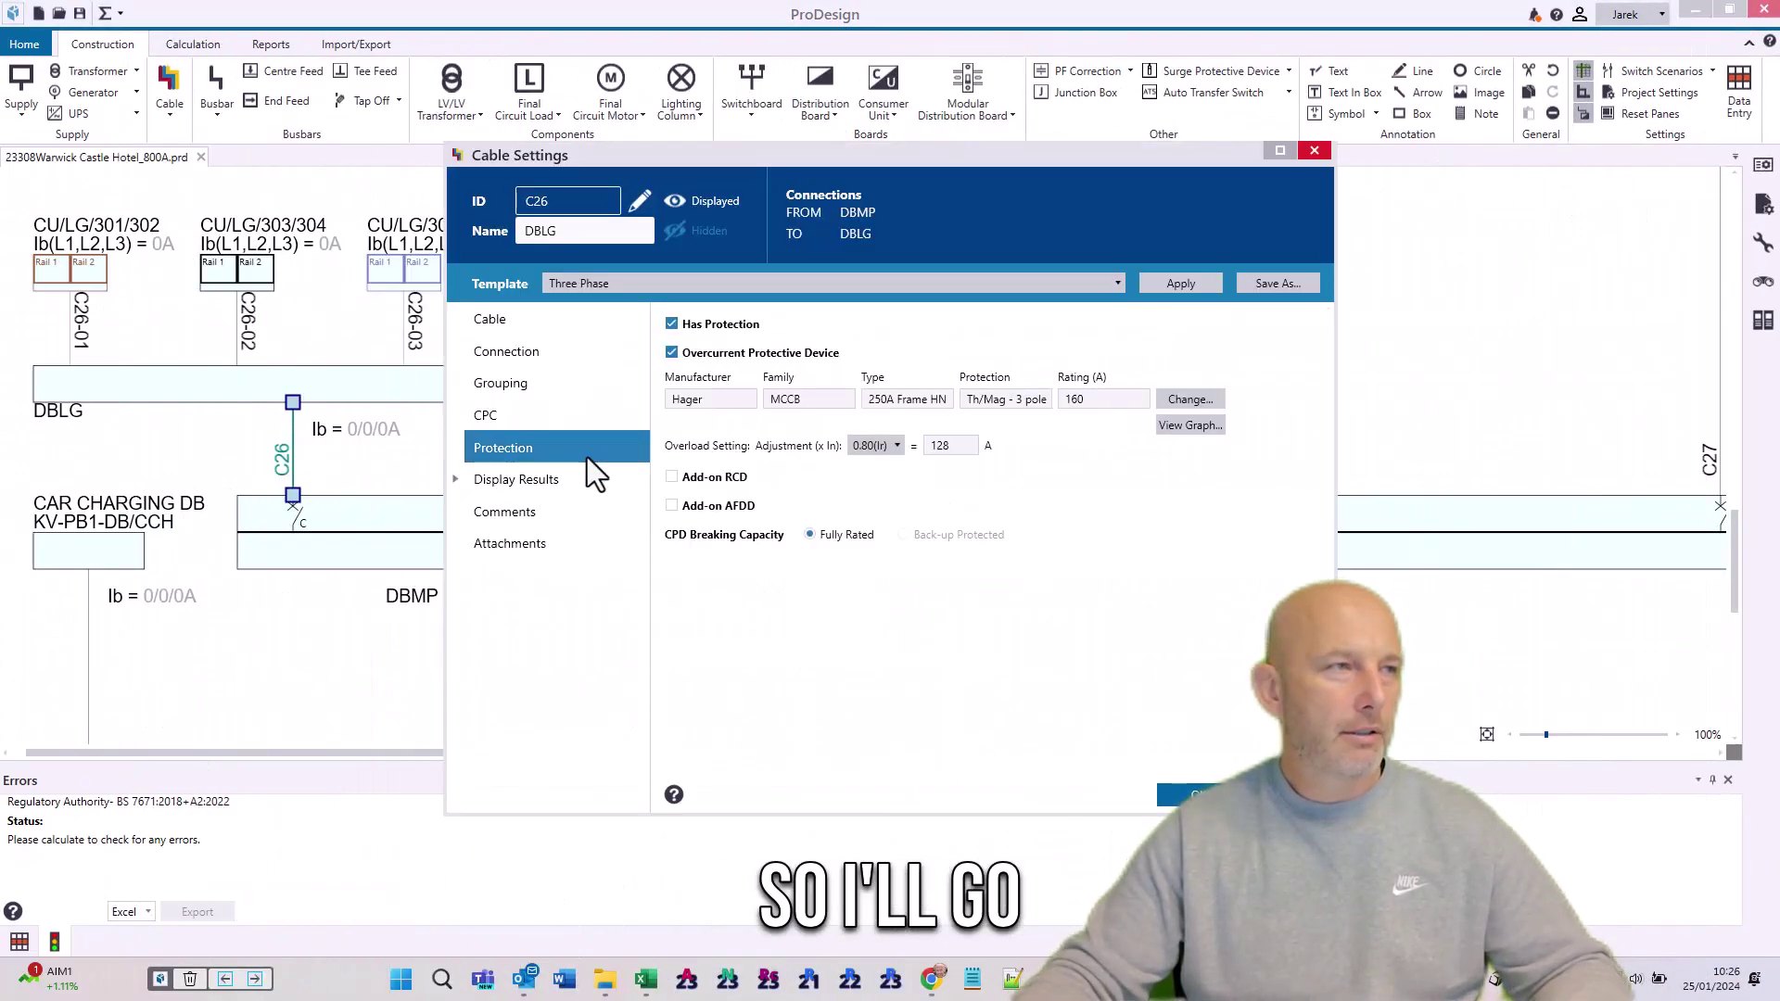
click(1187, 402)
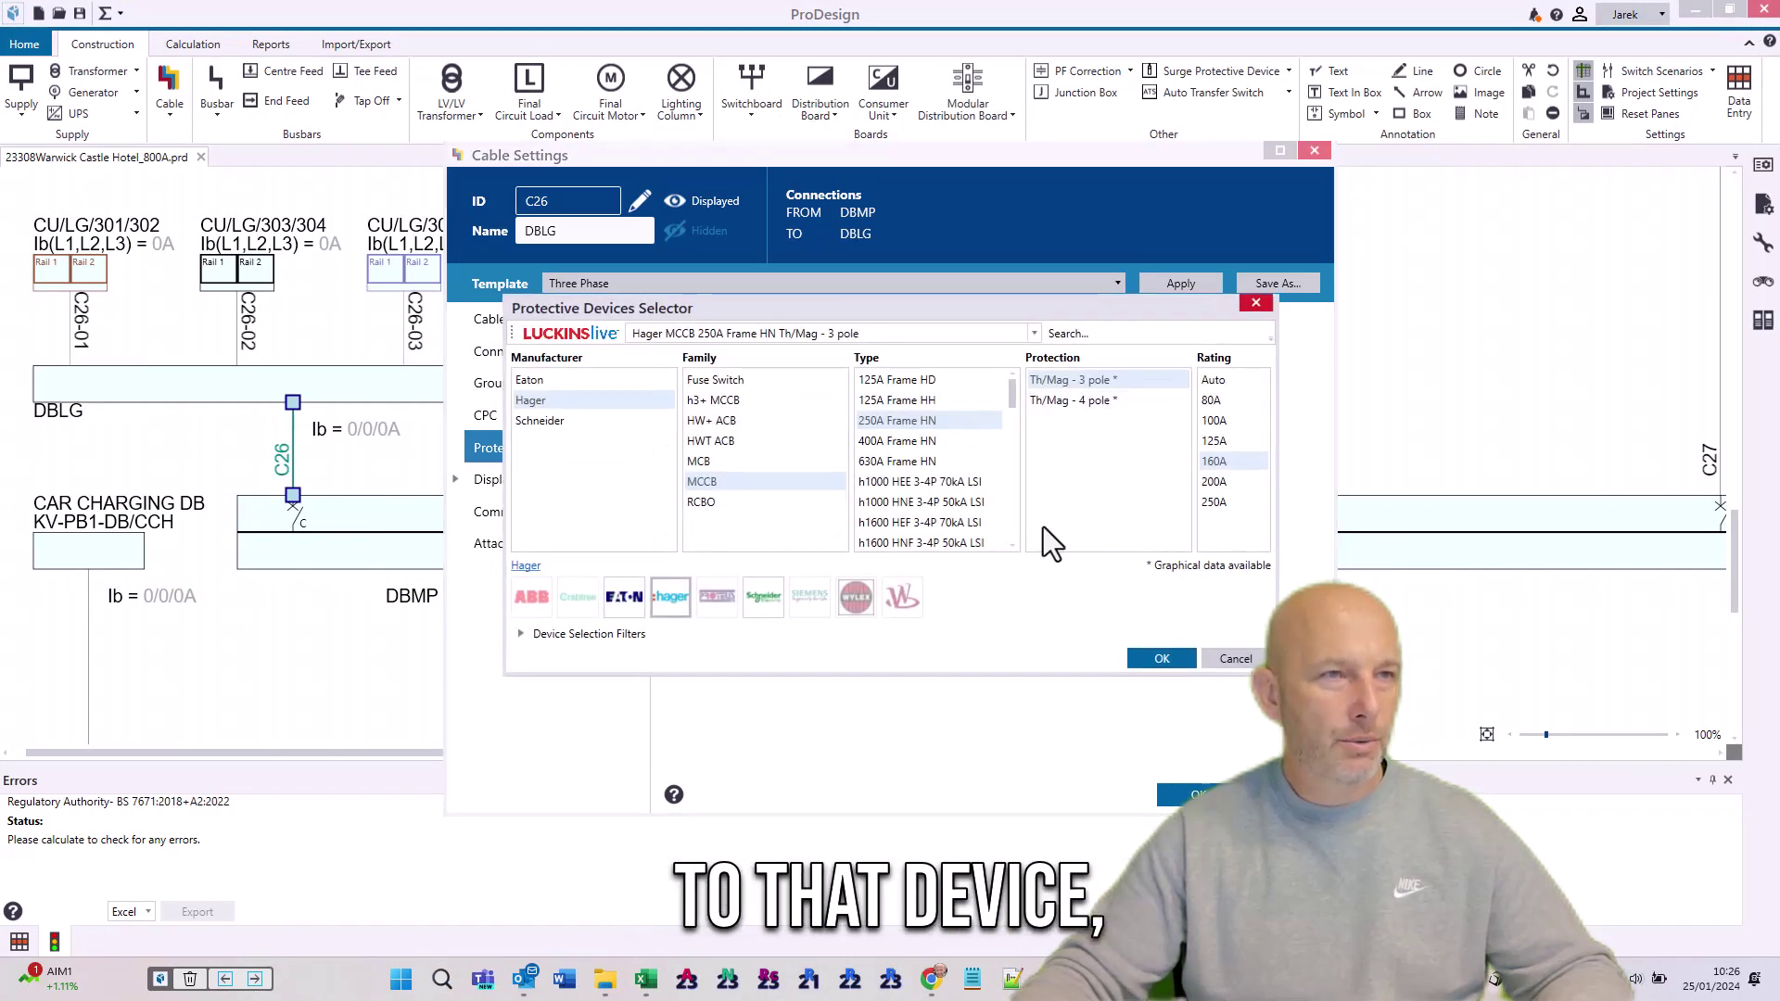
scroll(945, 481, down, 10)
click(946, 481)
click(1213, 482)
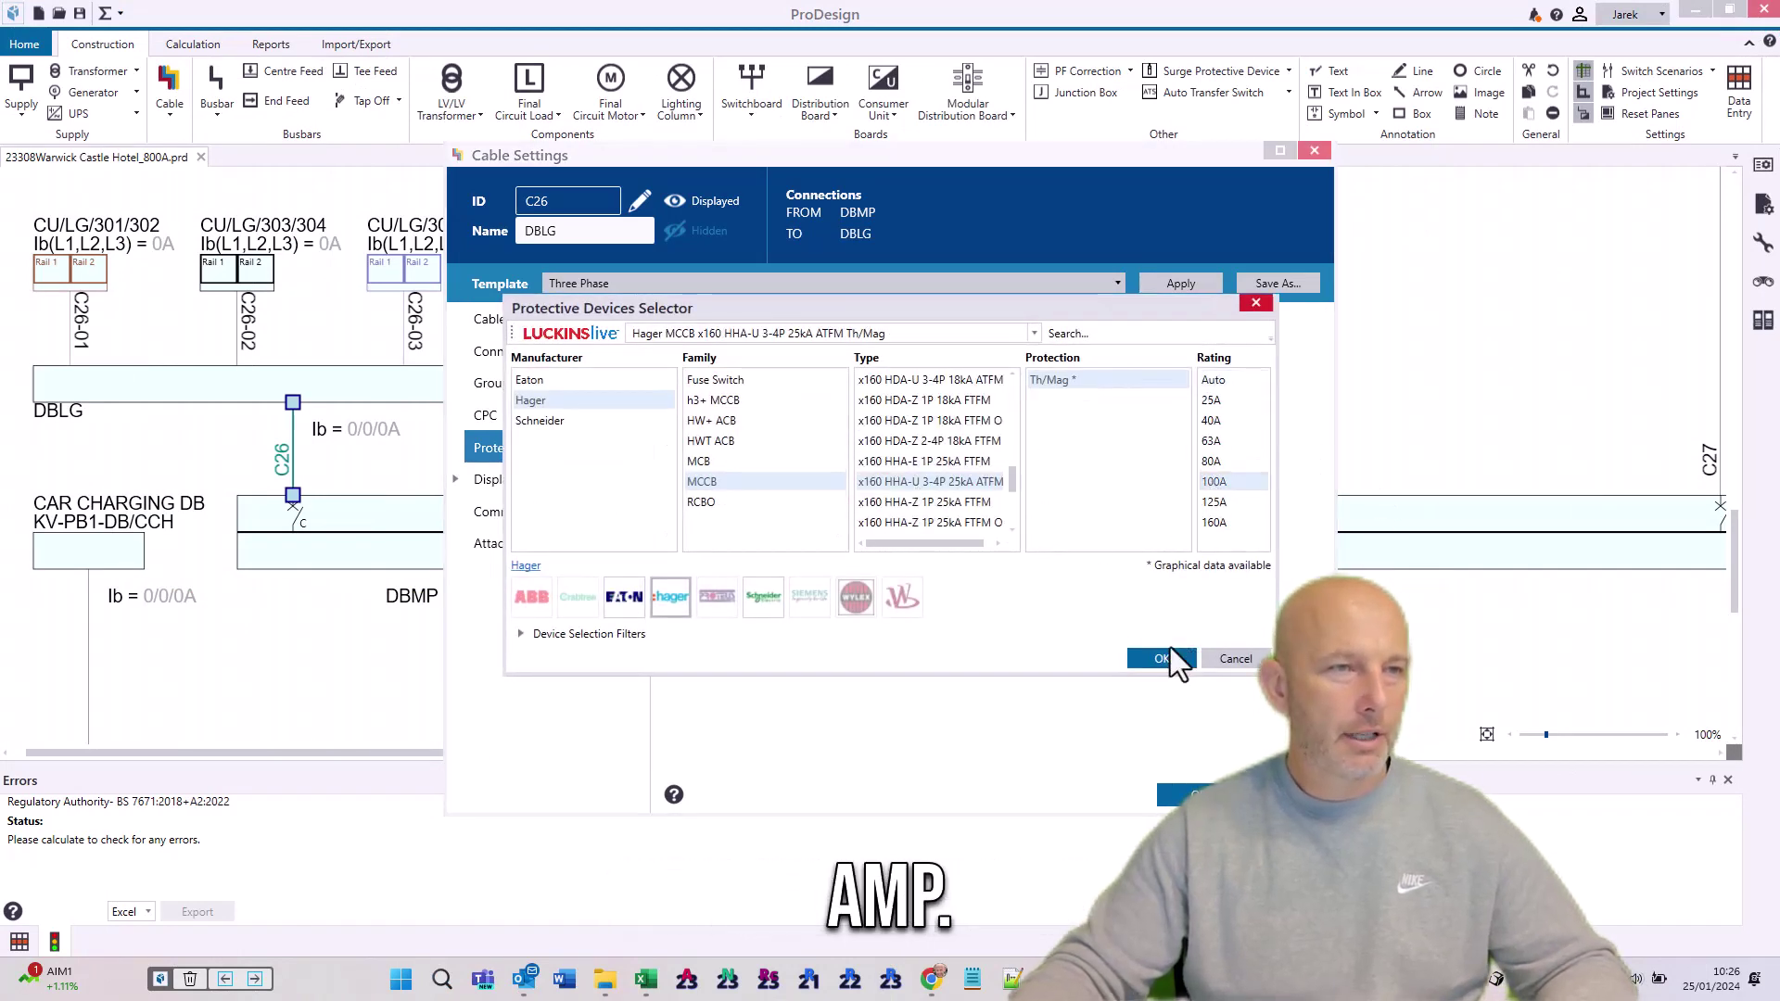
click(1164, 658)
click(1165, 428)
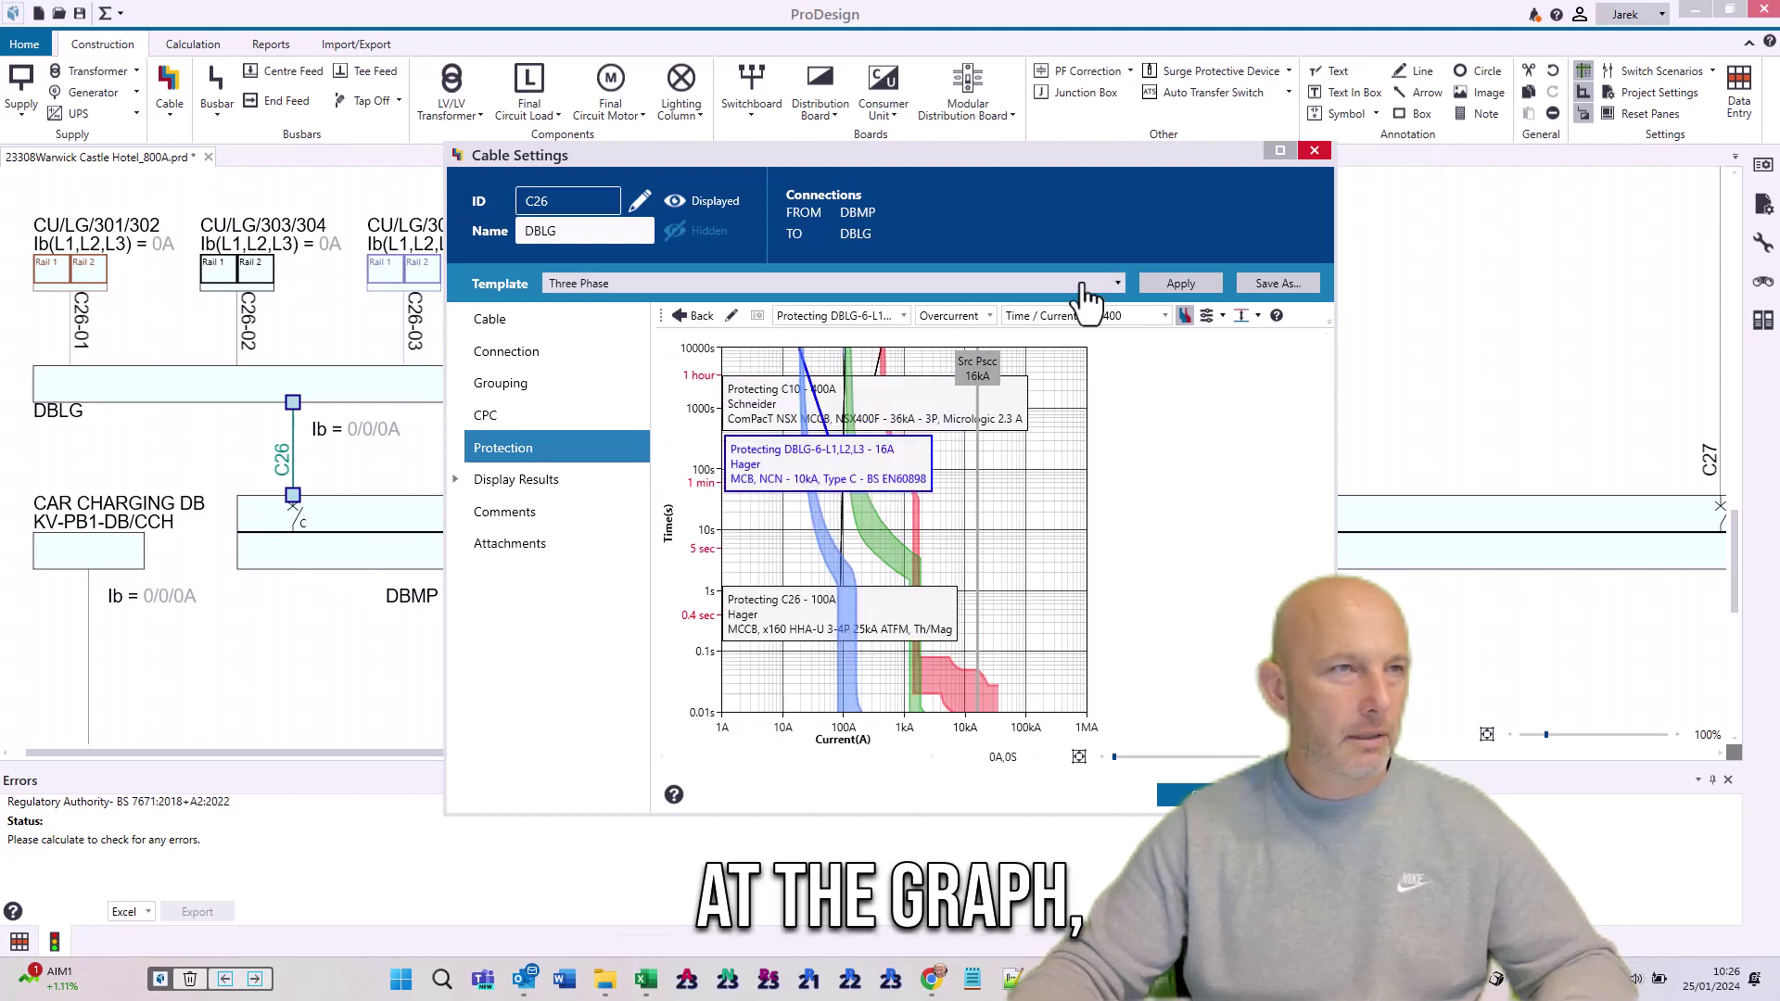
Maximise Cable Settings and reposition the Protecting C26 - 100A and Protecting C10 curve labels.
click(1280, 150)
click(421, 714)
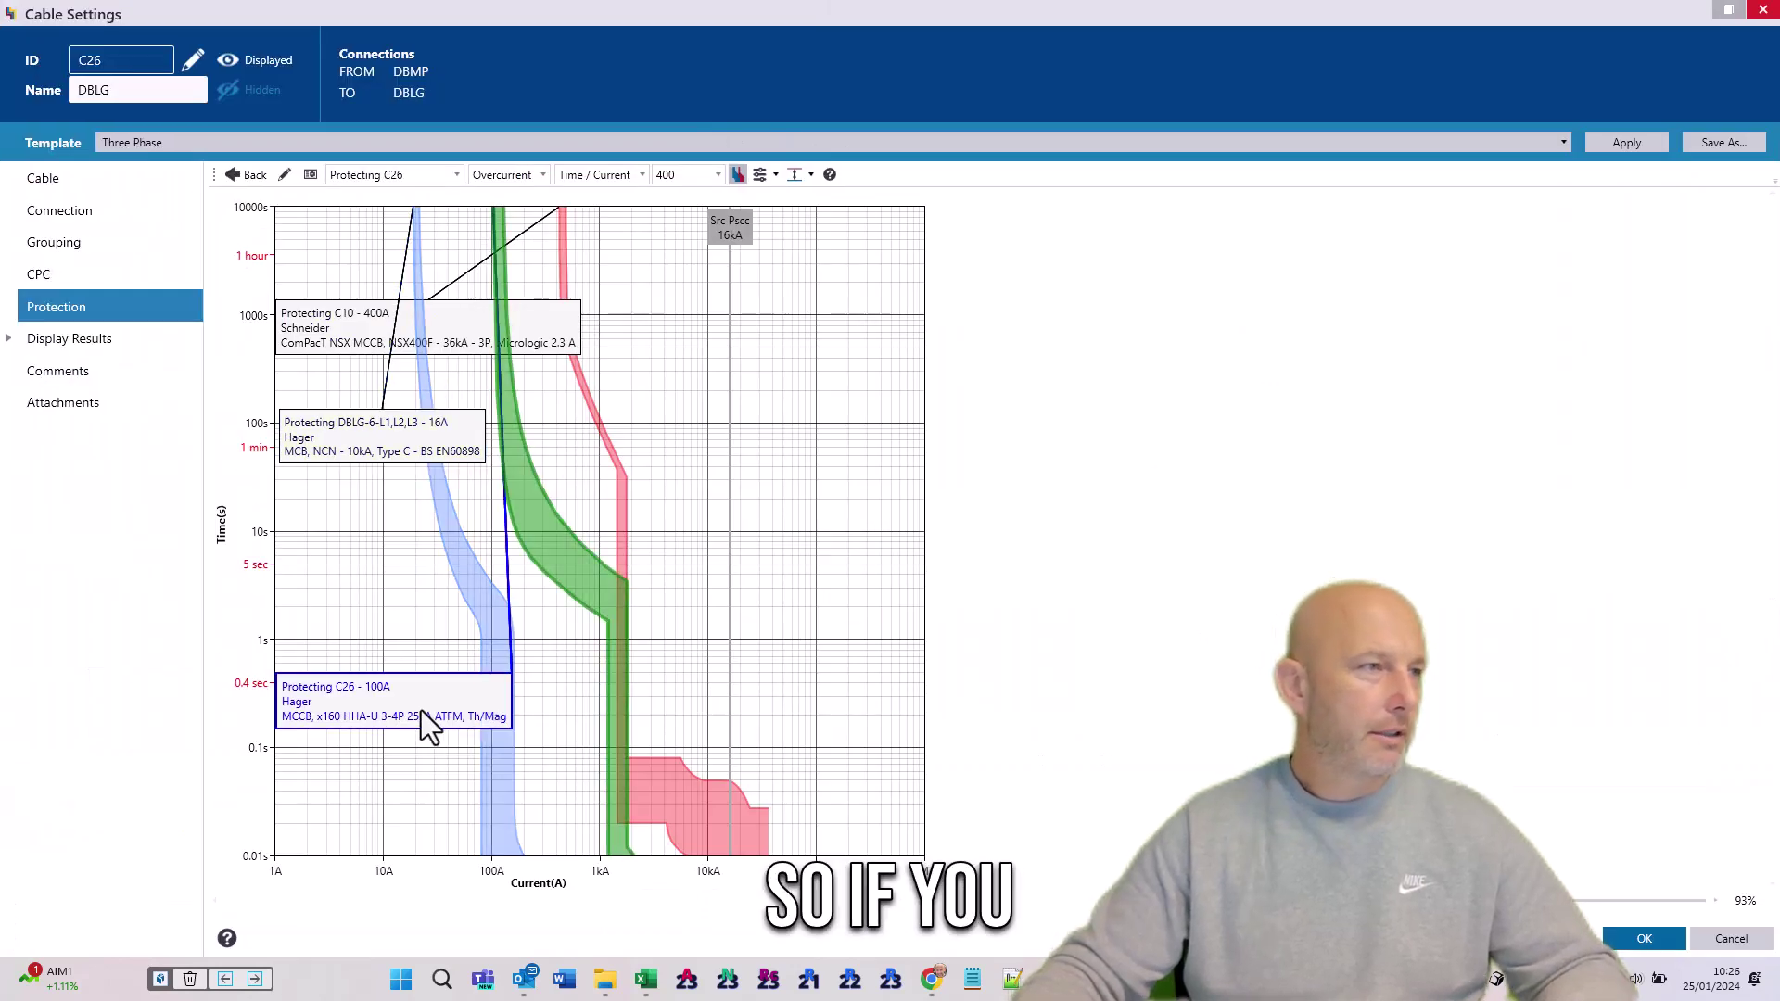
drag(421, 710, 386, 703)
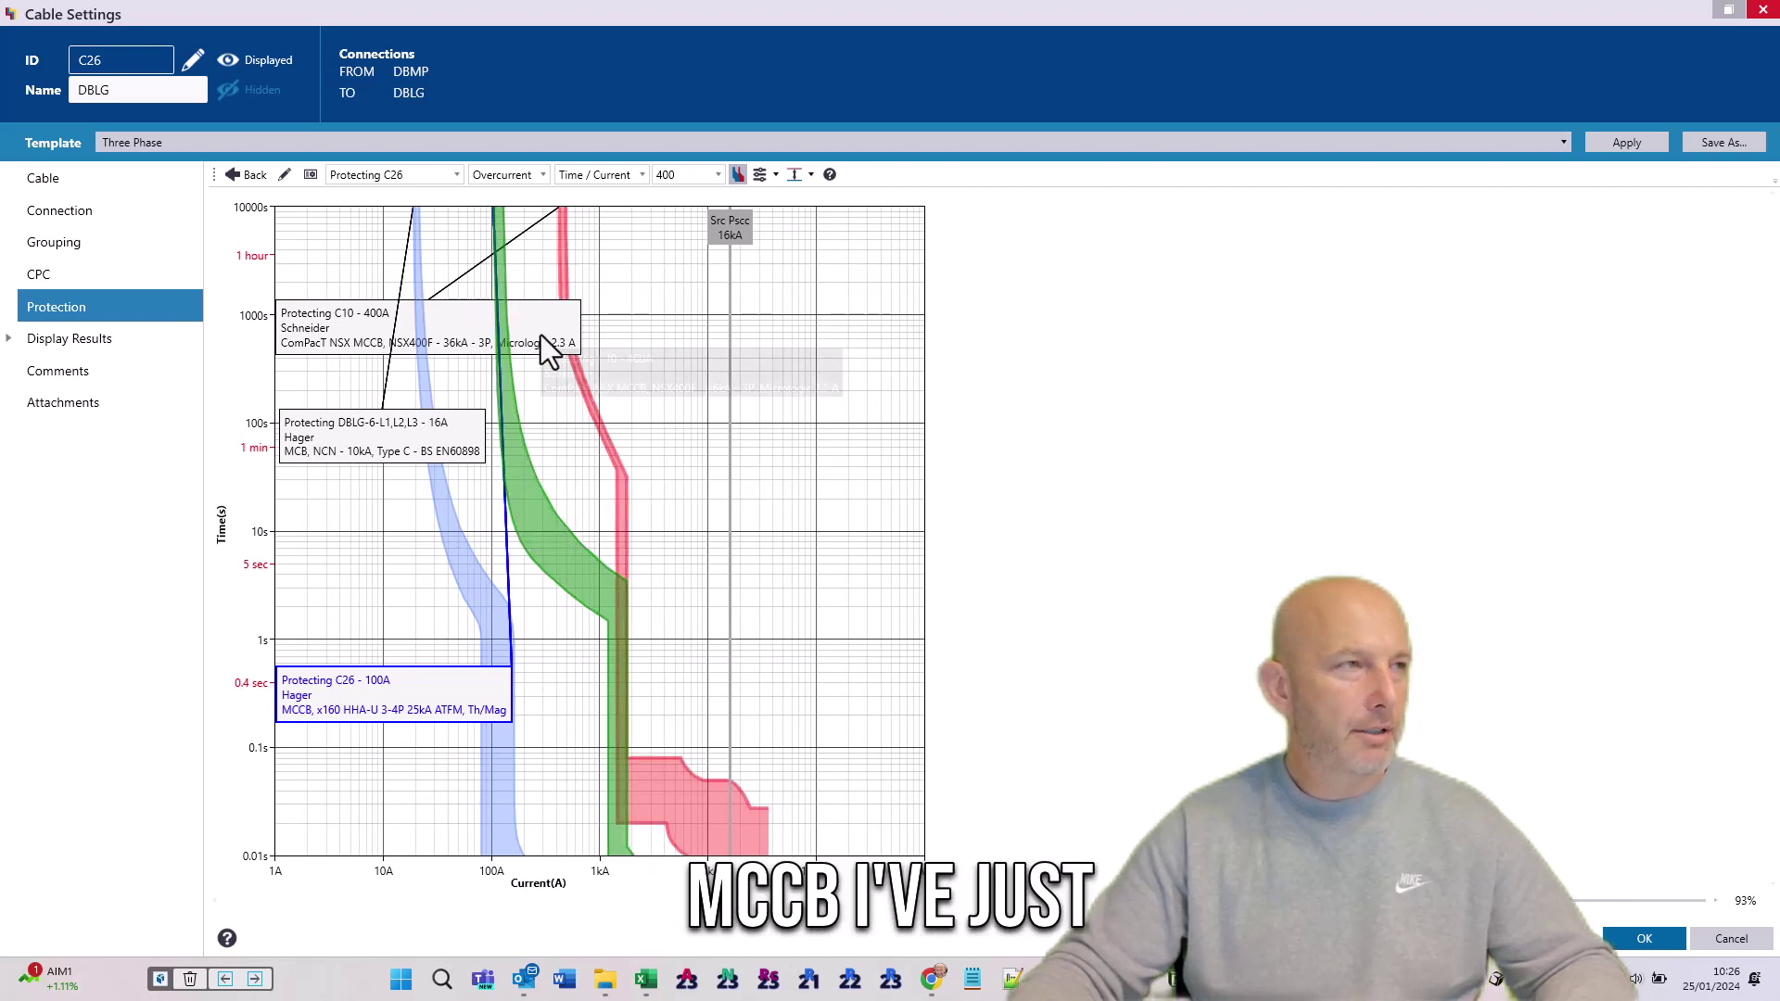
drag(541, 336, 884, 373)
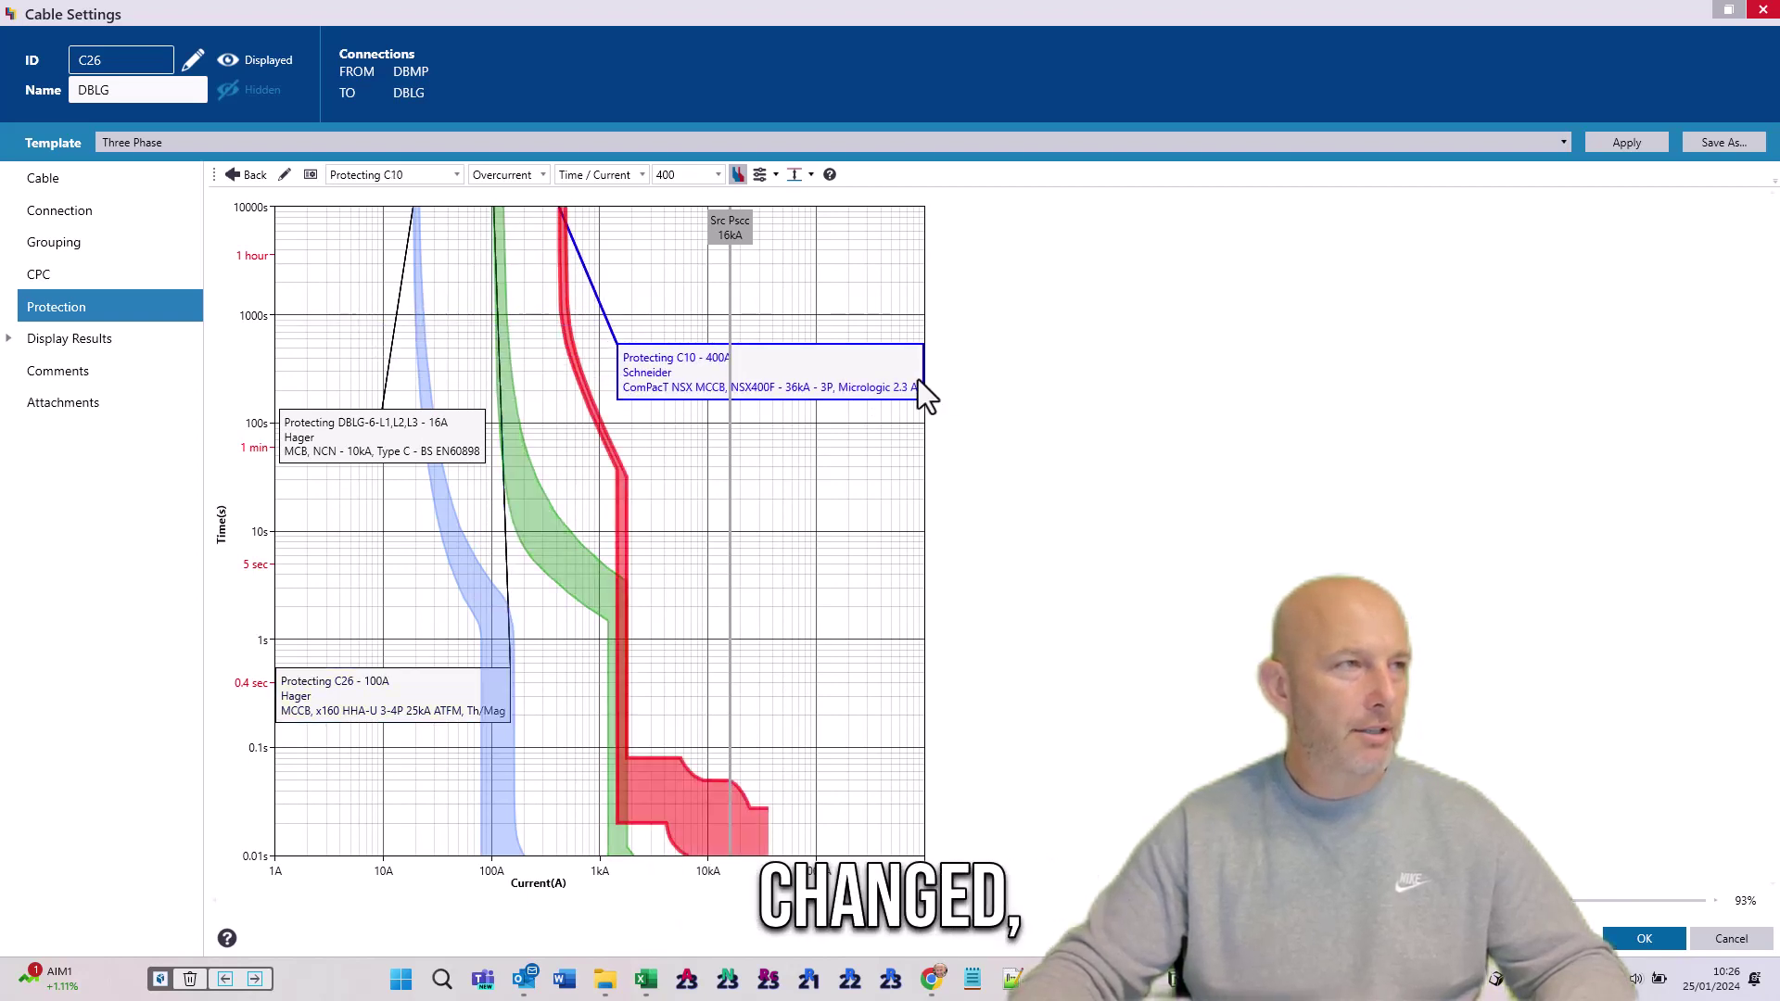
Accept the C26 cable settings and close the dialog.
click(620, 459)
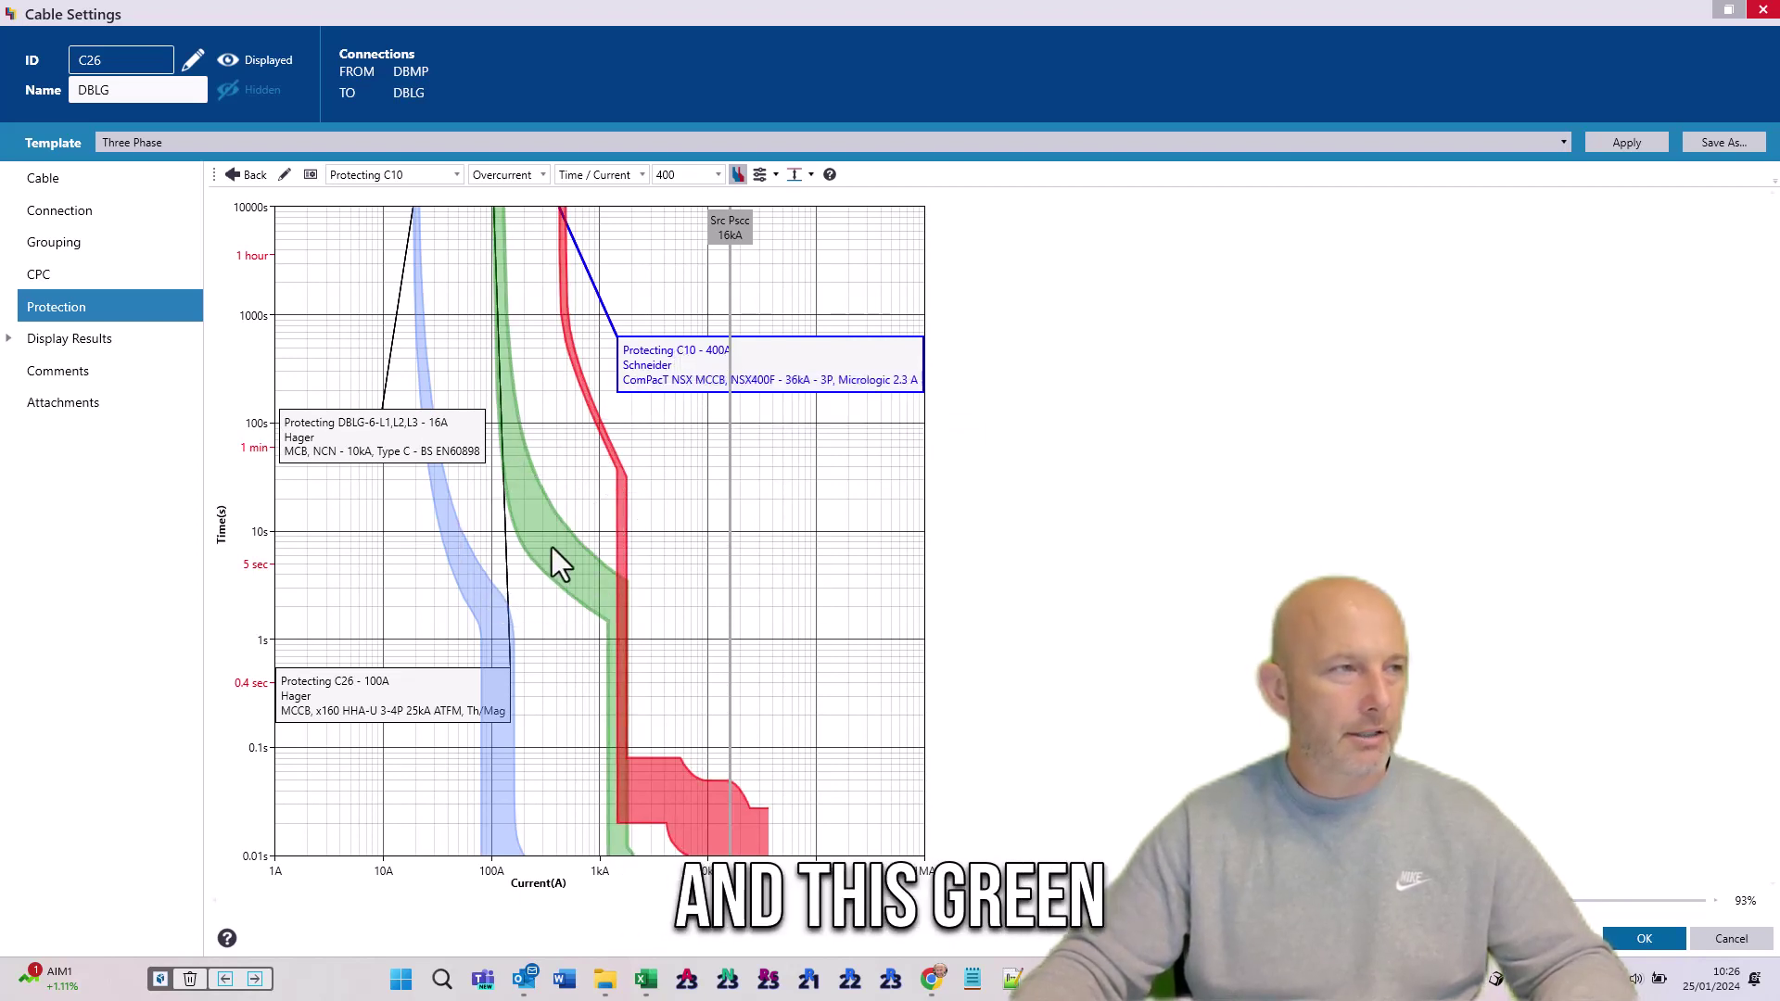
click(631, 614)
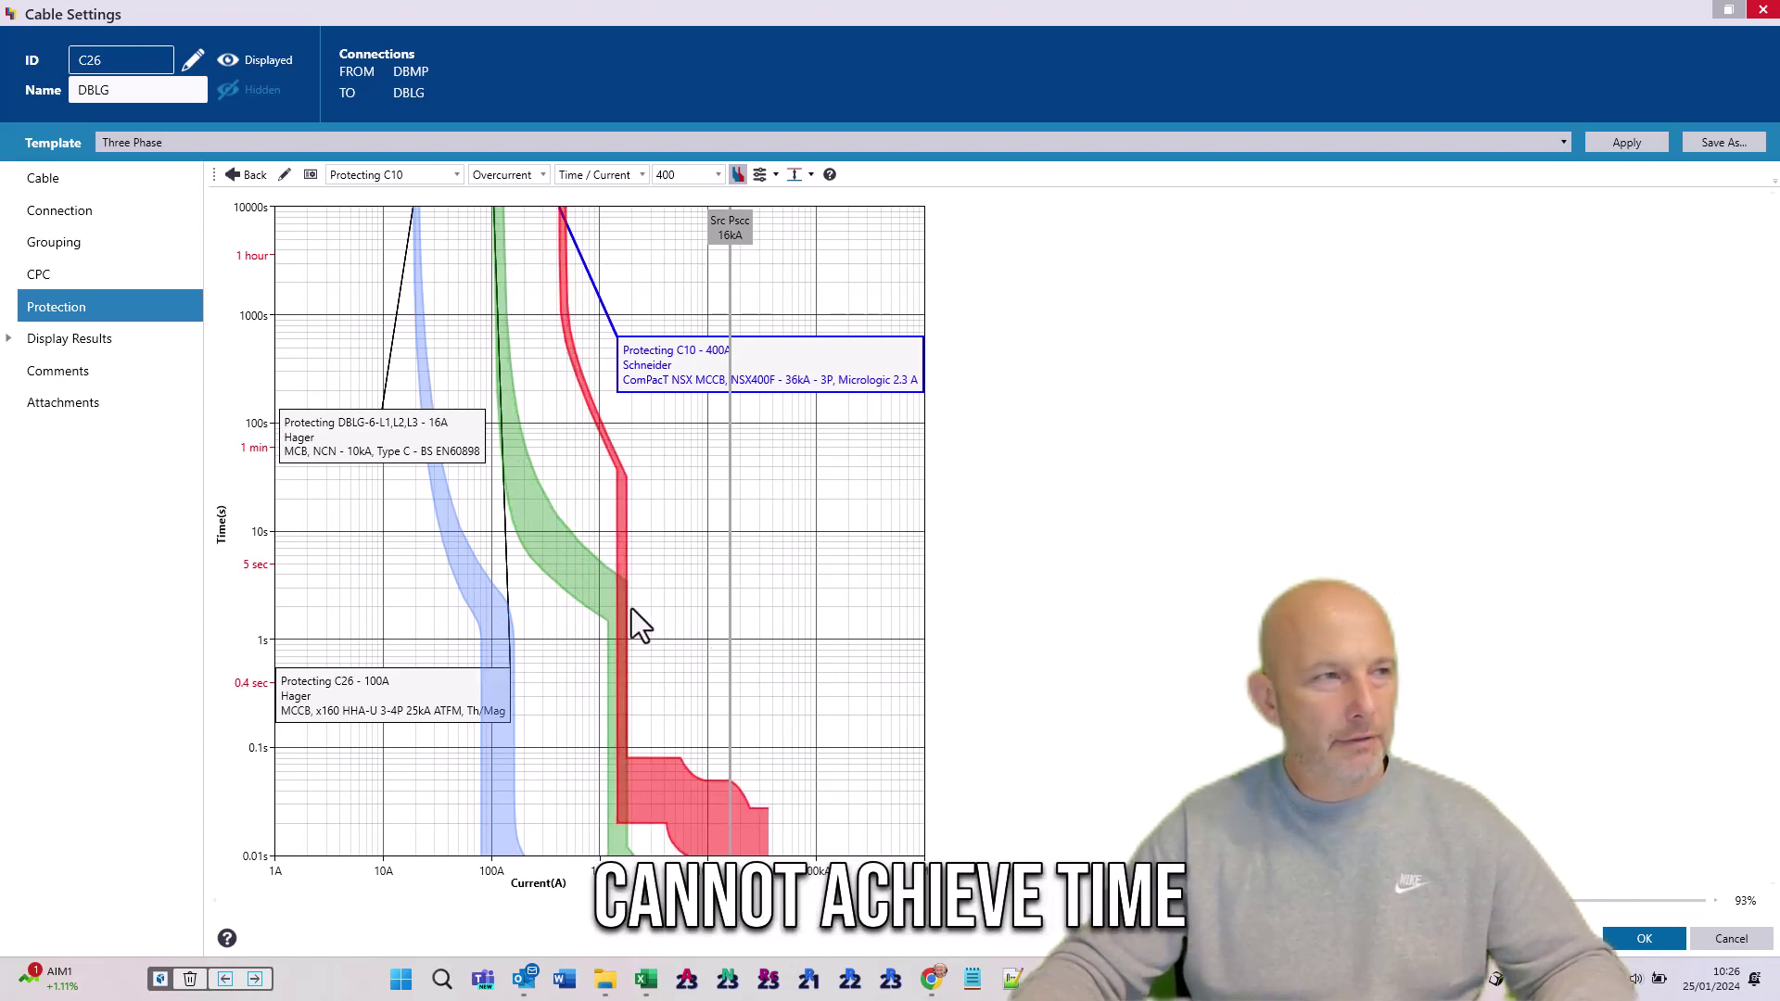
click(1641, 939)
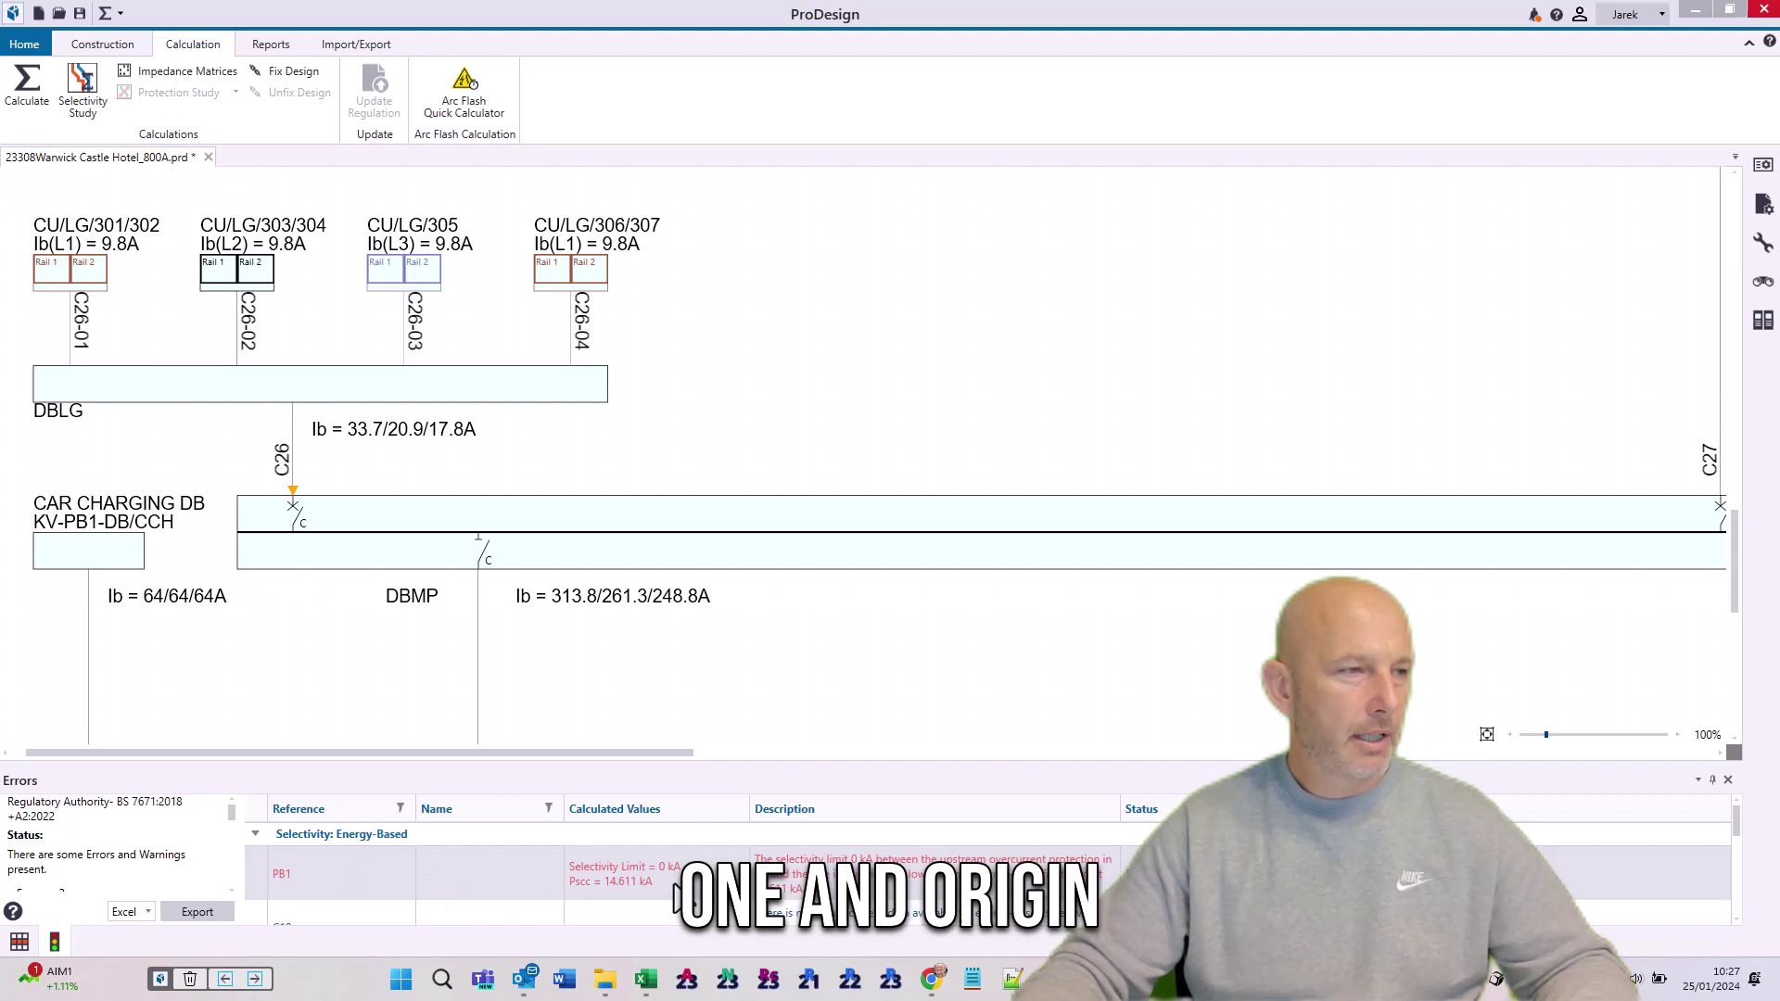
Pan and zoom the calculated schematic to review the load currents and errors.
middle_drag(751, 660, 1014, 525)
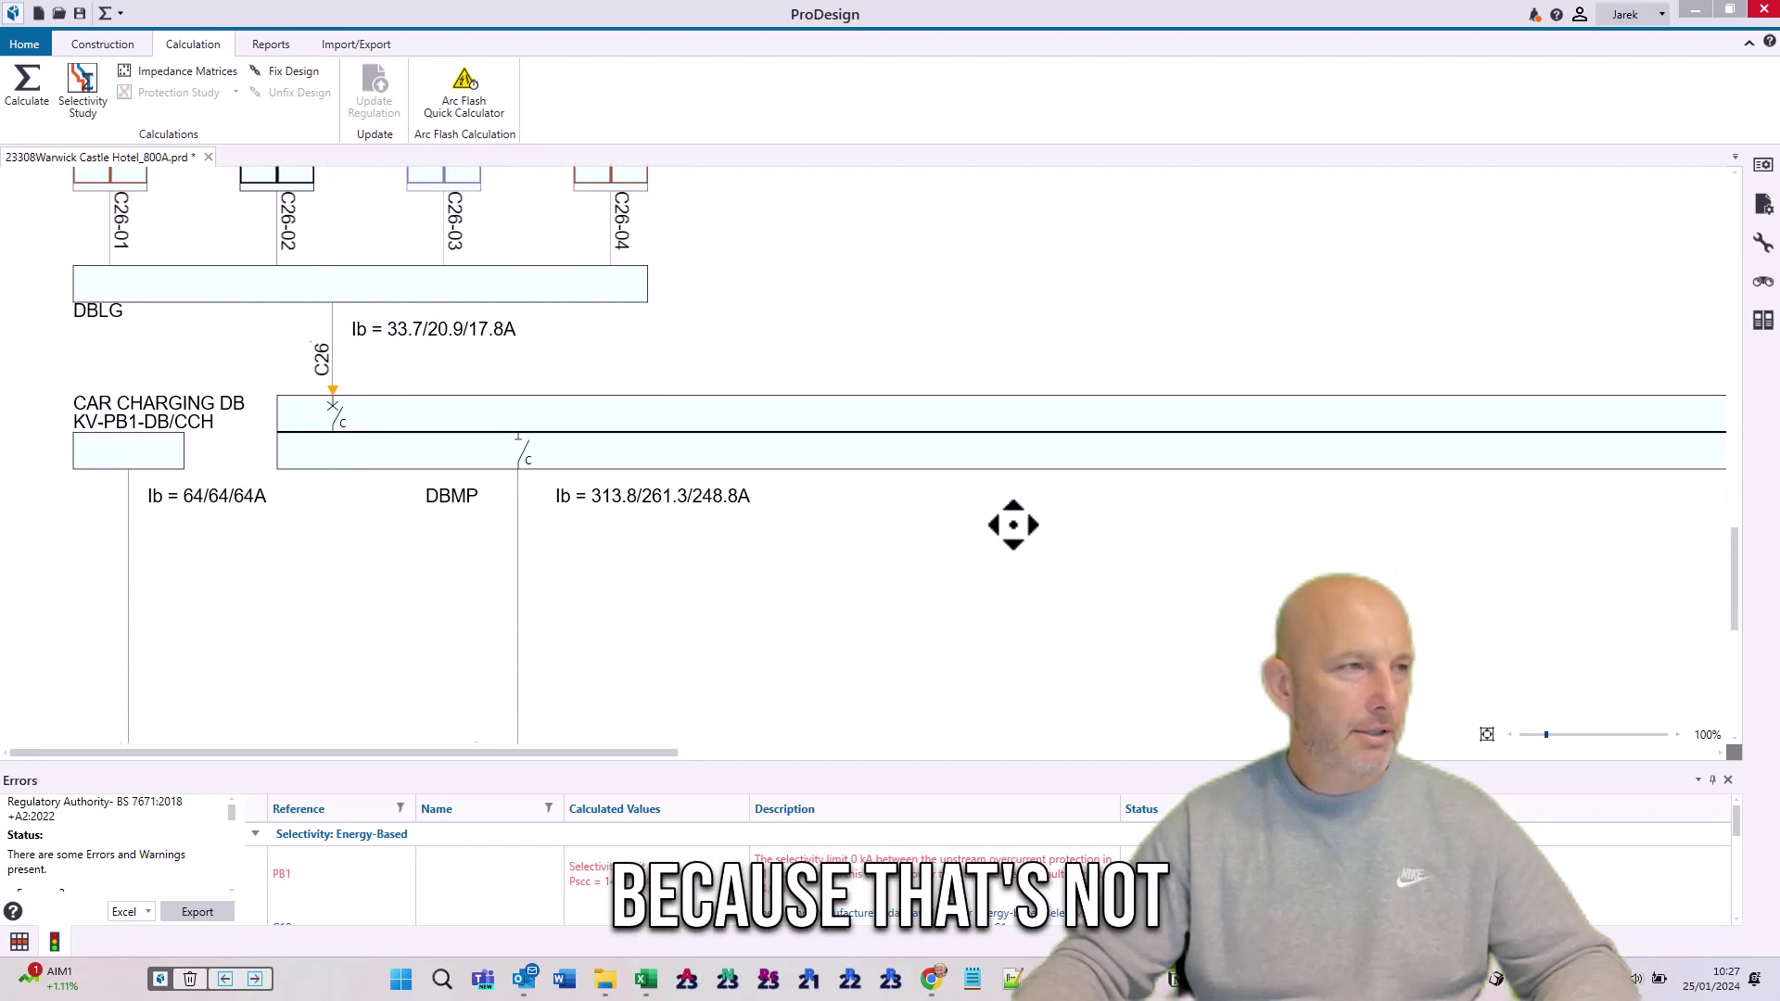
scroll(834, 677, up, 2)
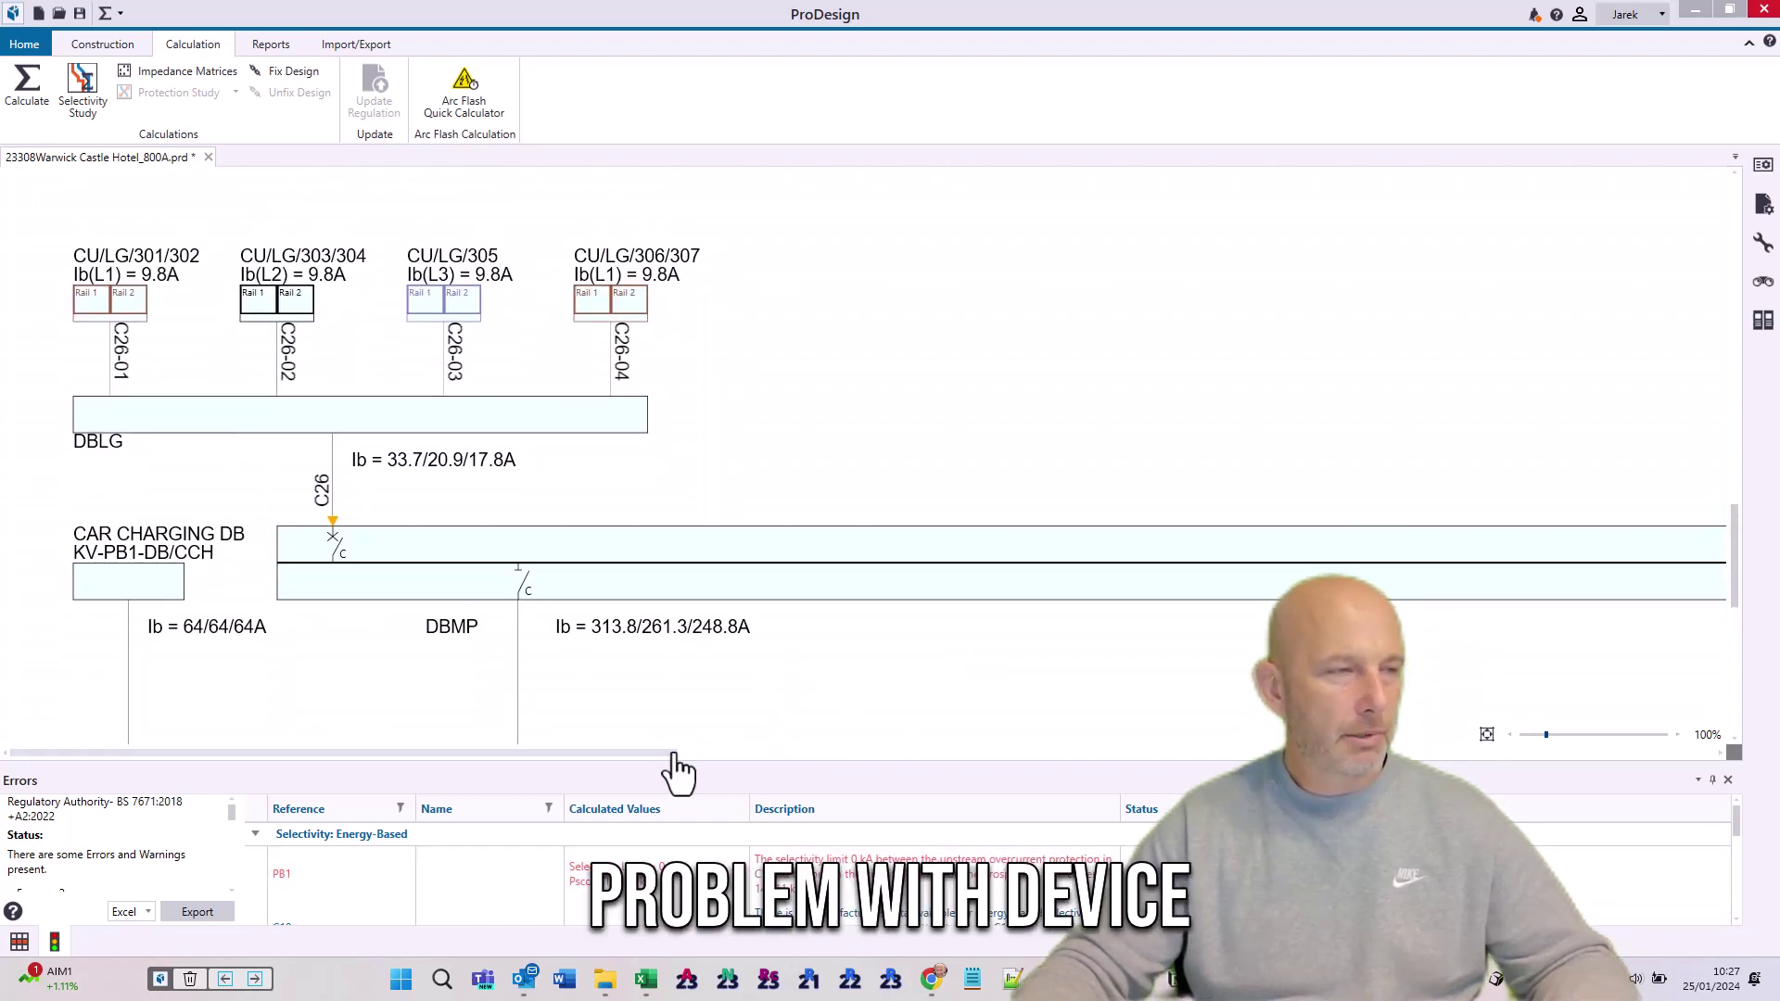
mouse_move(671, 720)
middle_down()
mouse_move(656, 603)
mouse_move(674, 619)
middle_up()
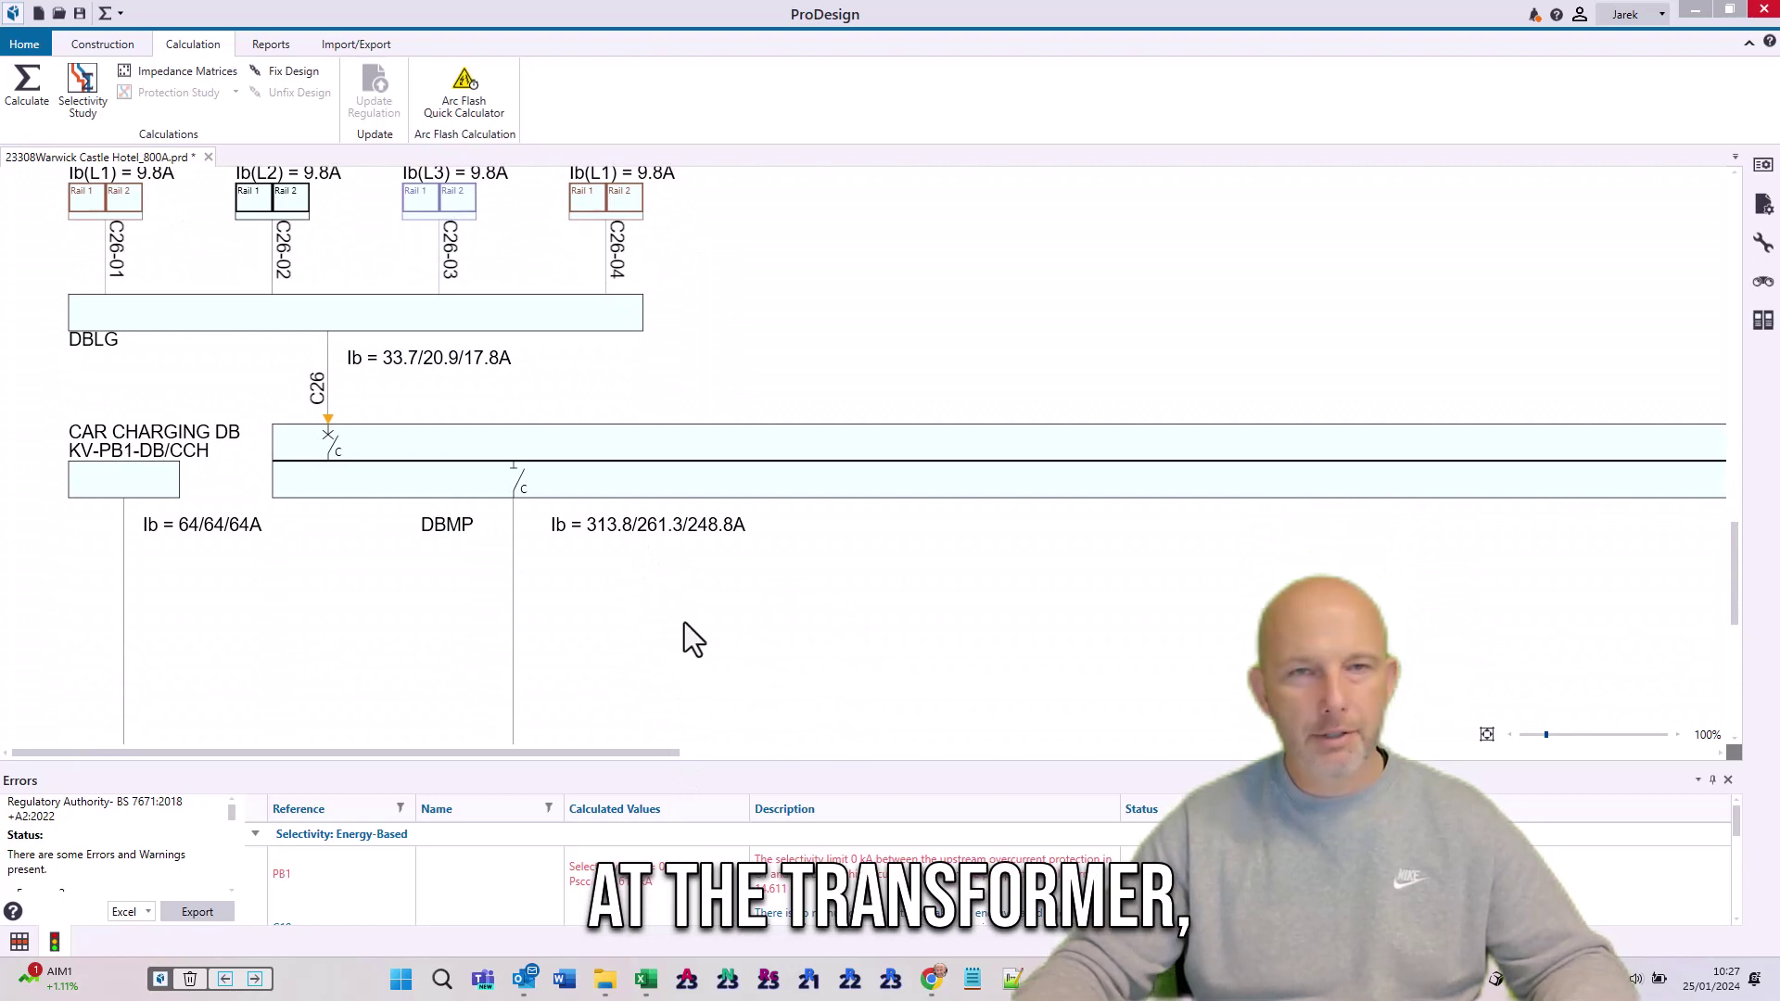
scroll(354, 450, up, 1)
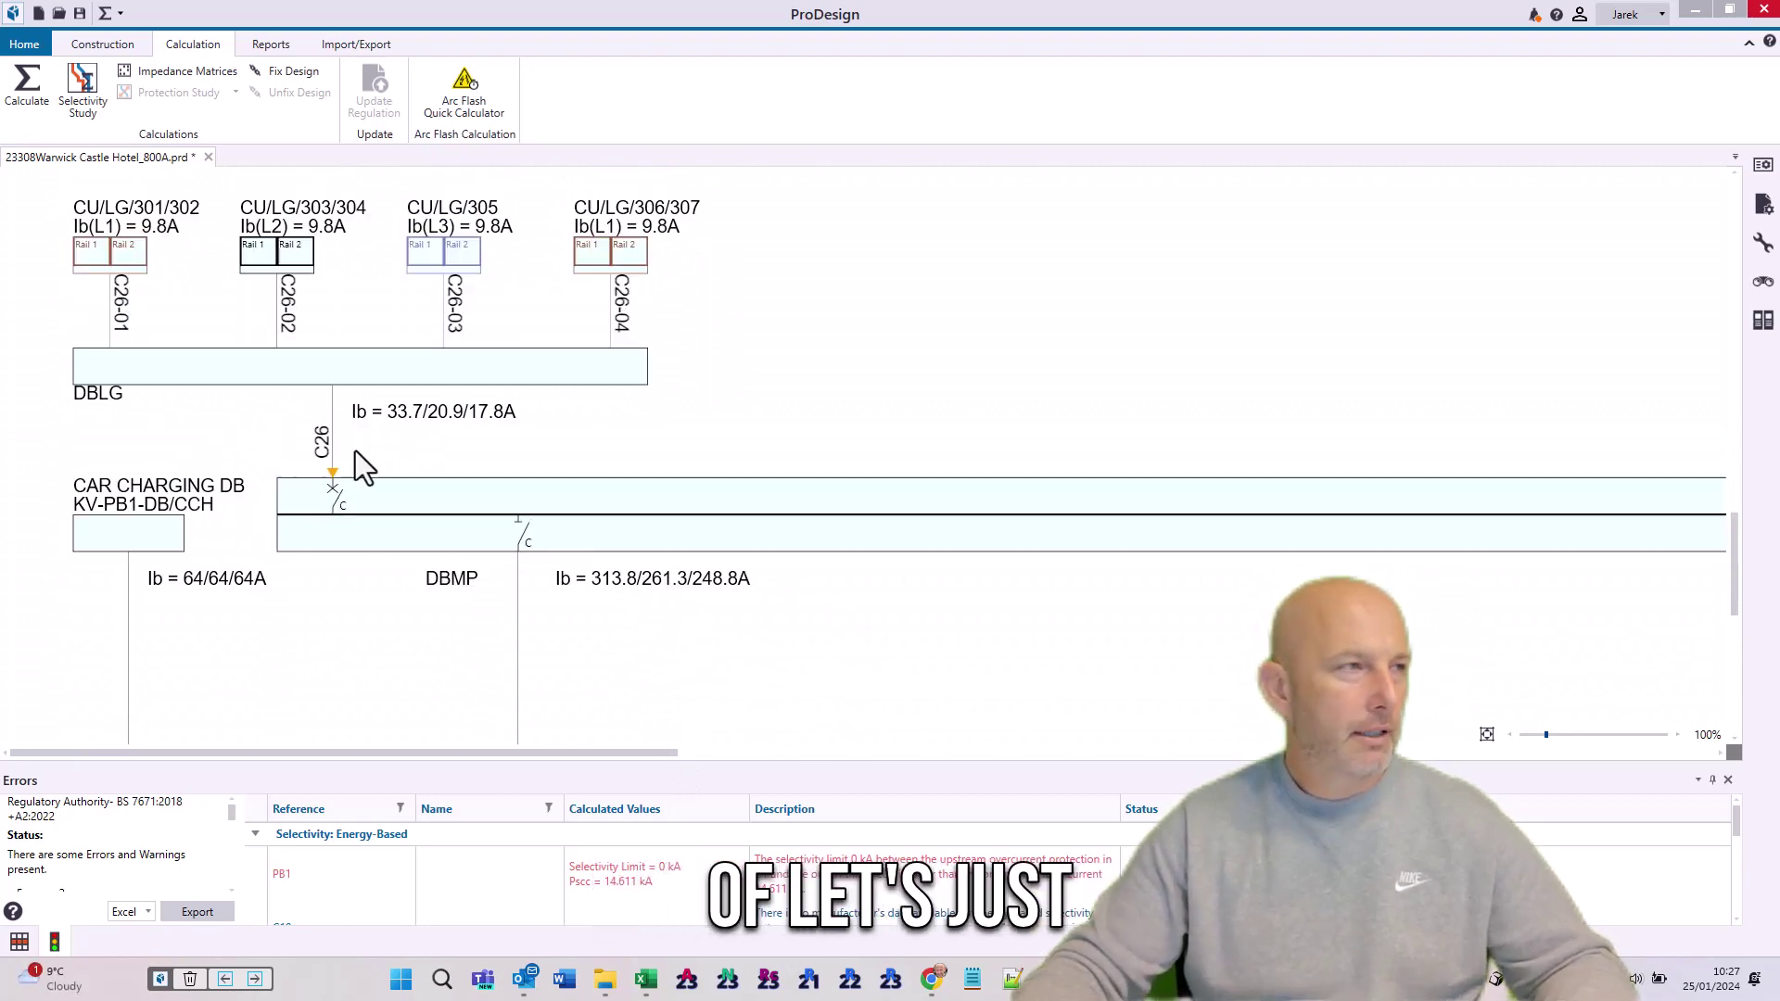
Start an Energy-Based Selectivity report selected from a list.
click(269, 45)
click(65, 88)
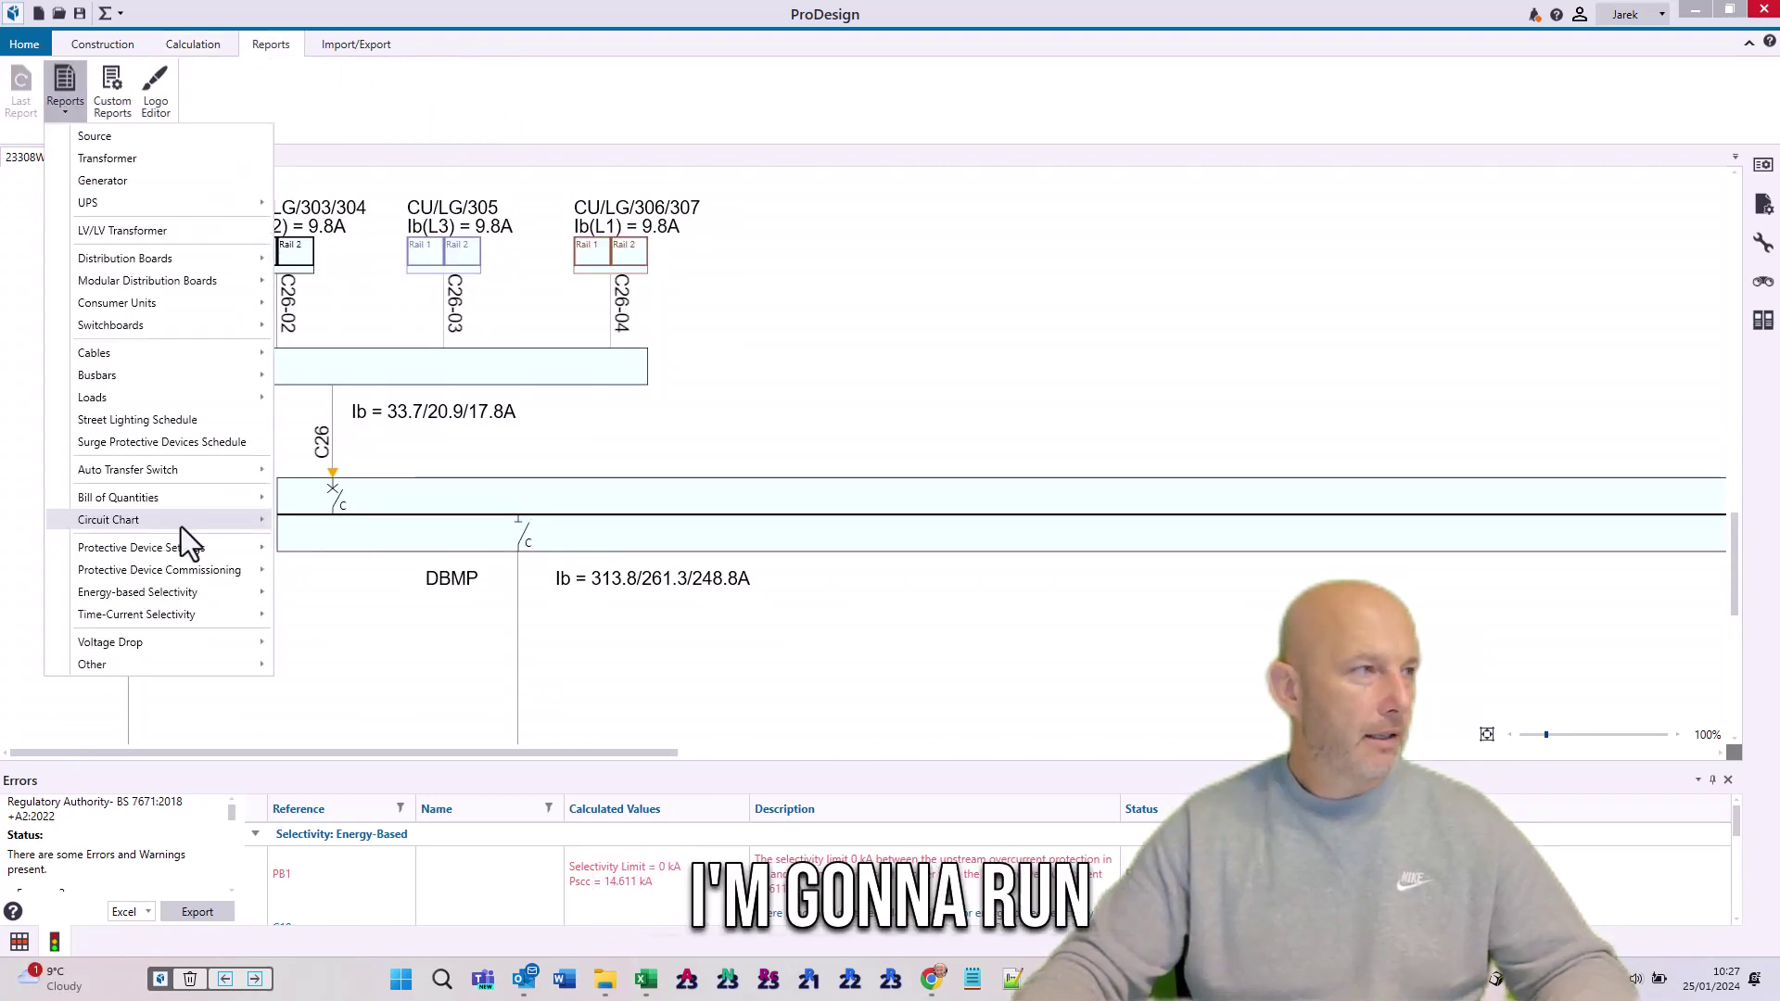
mouse_move(176, 593)
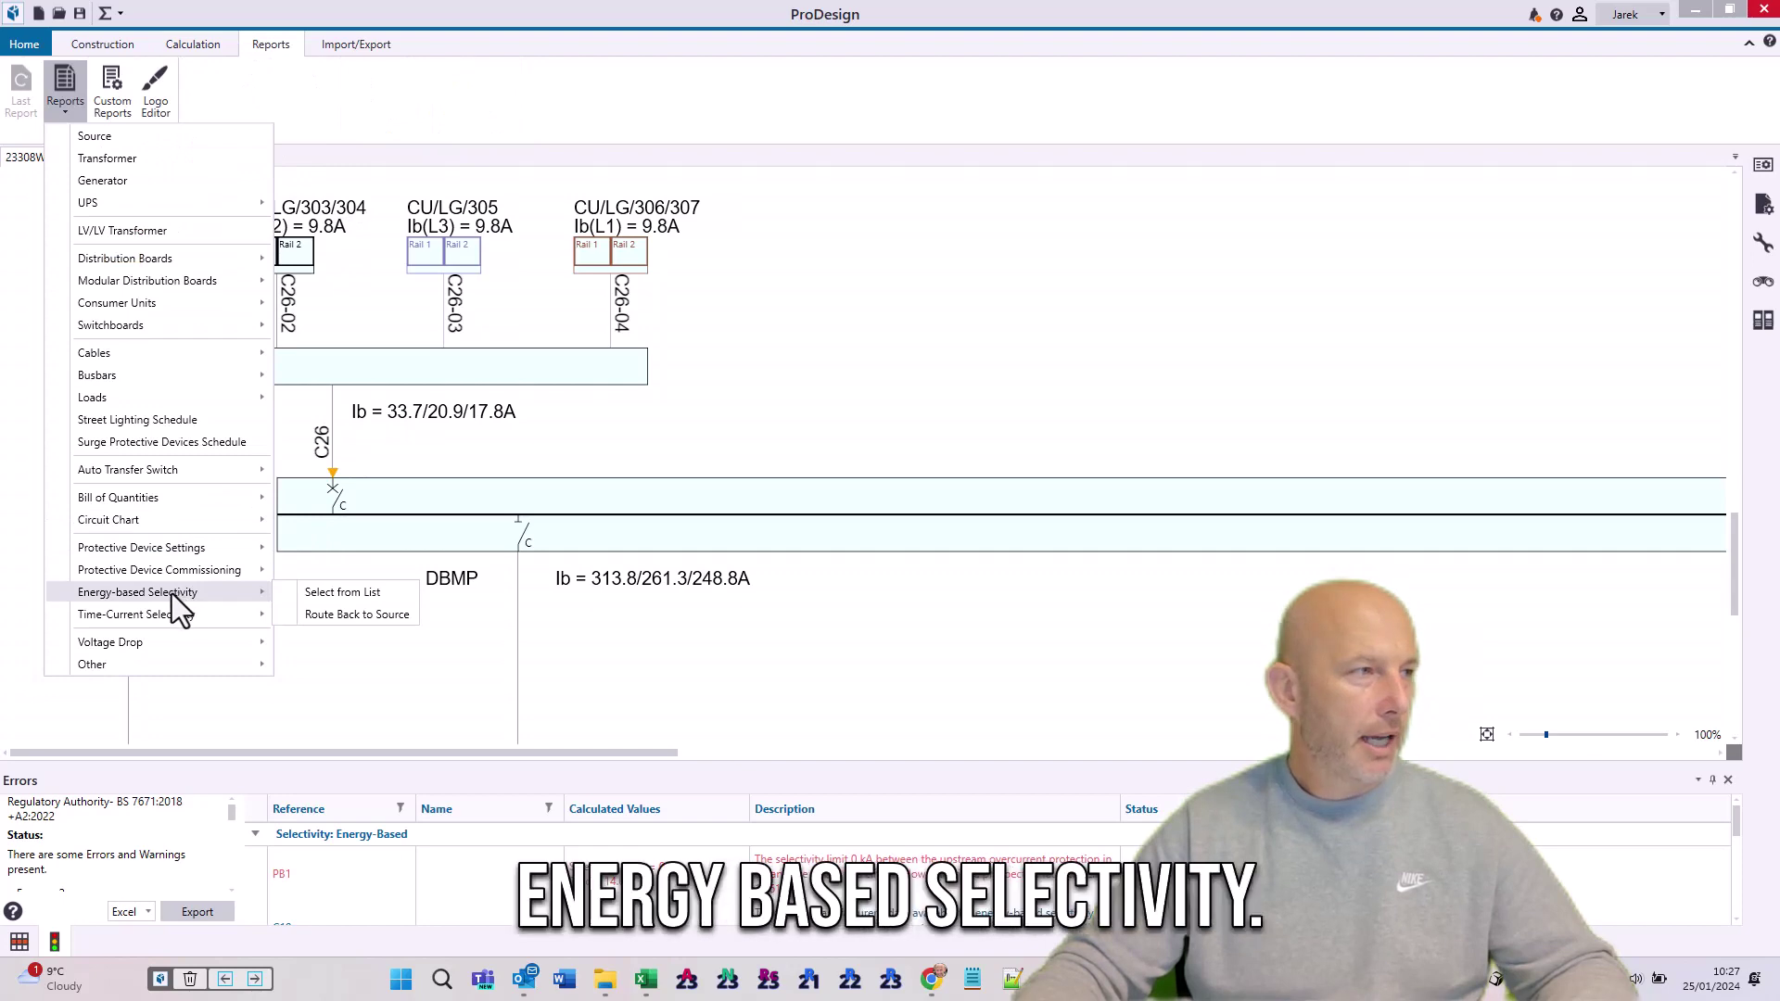
click(342, 593)
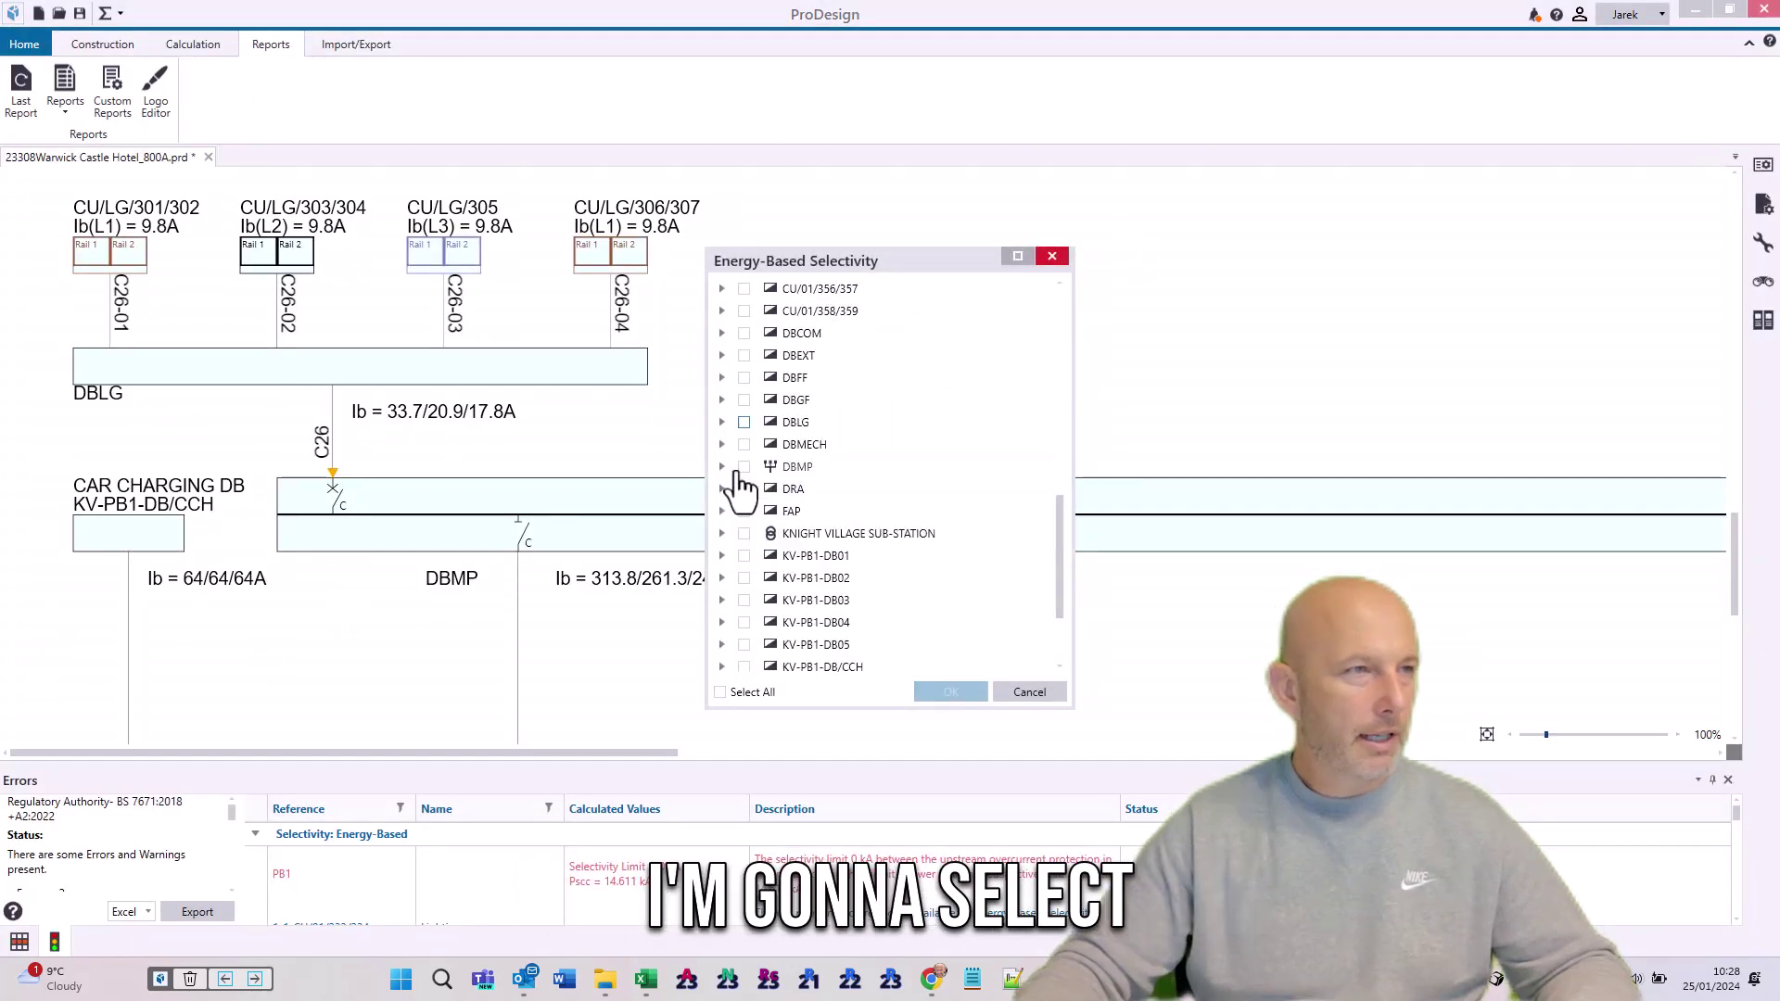
Include all DBMP circuits plus PB1's circuit C10, then generate the report.
click(743, 466)
scroll(739, 649, down, 2)
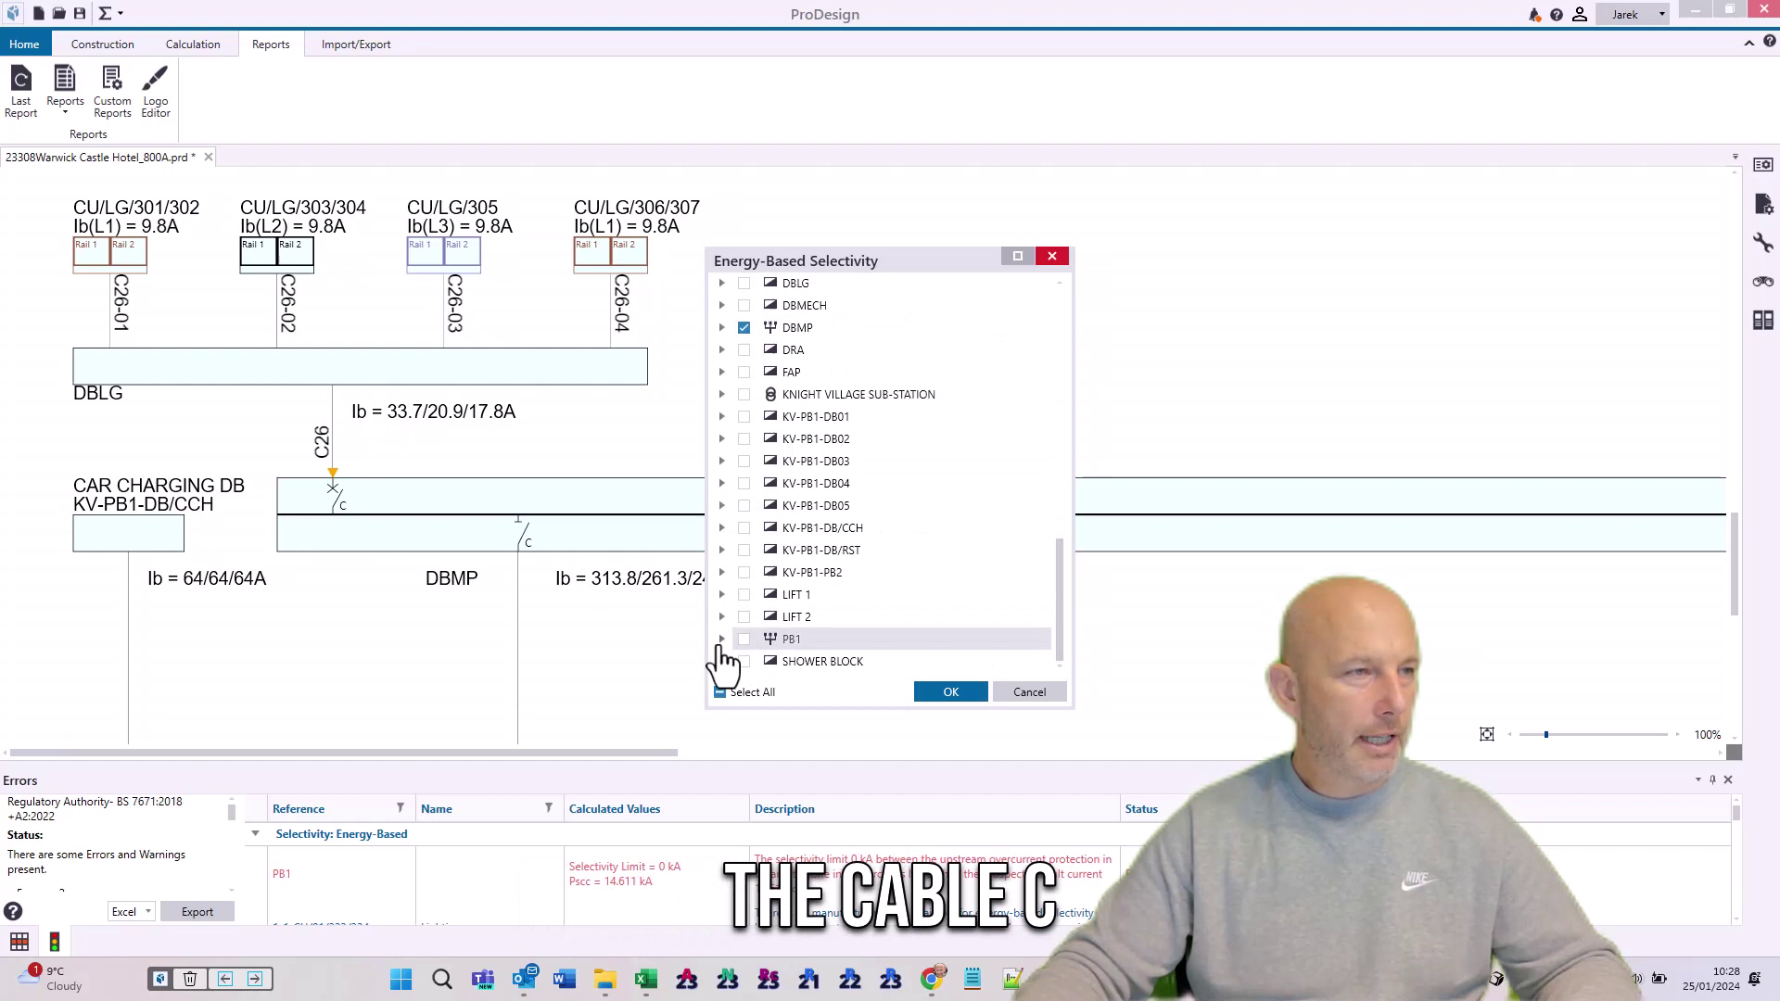
click(721, 639)
scroll(756, 649, down, 4)
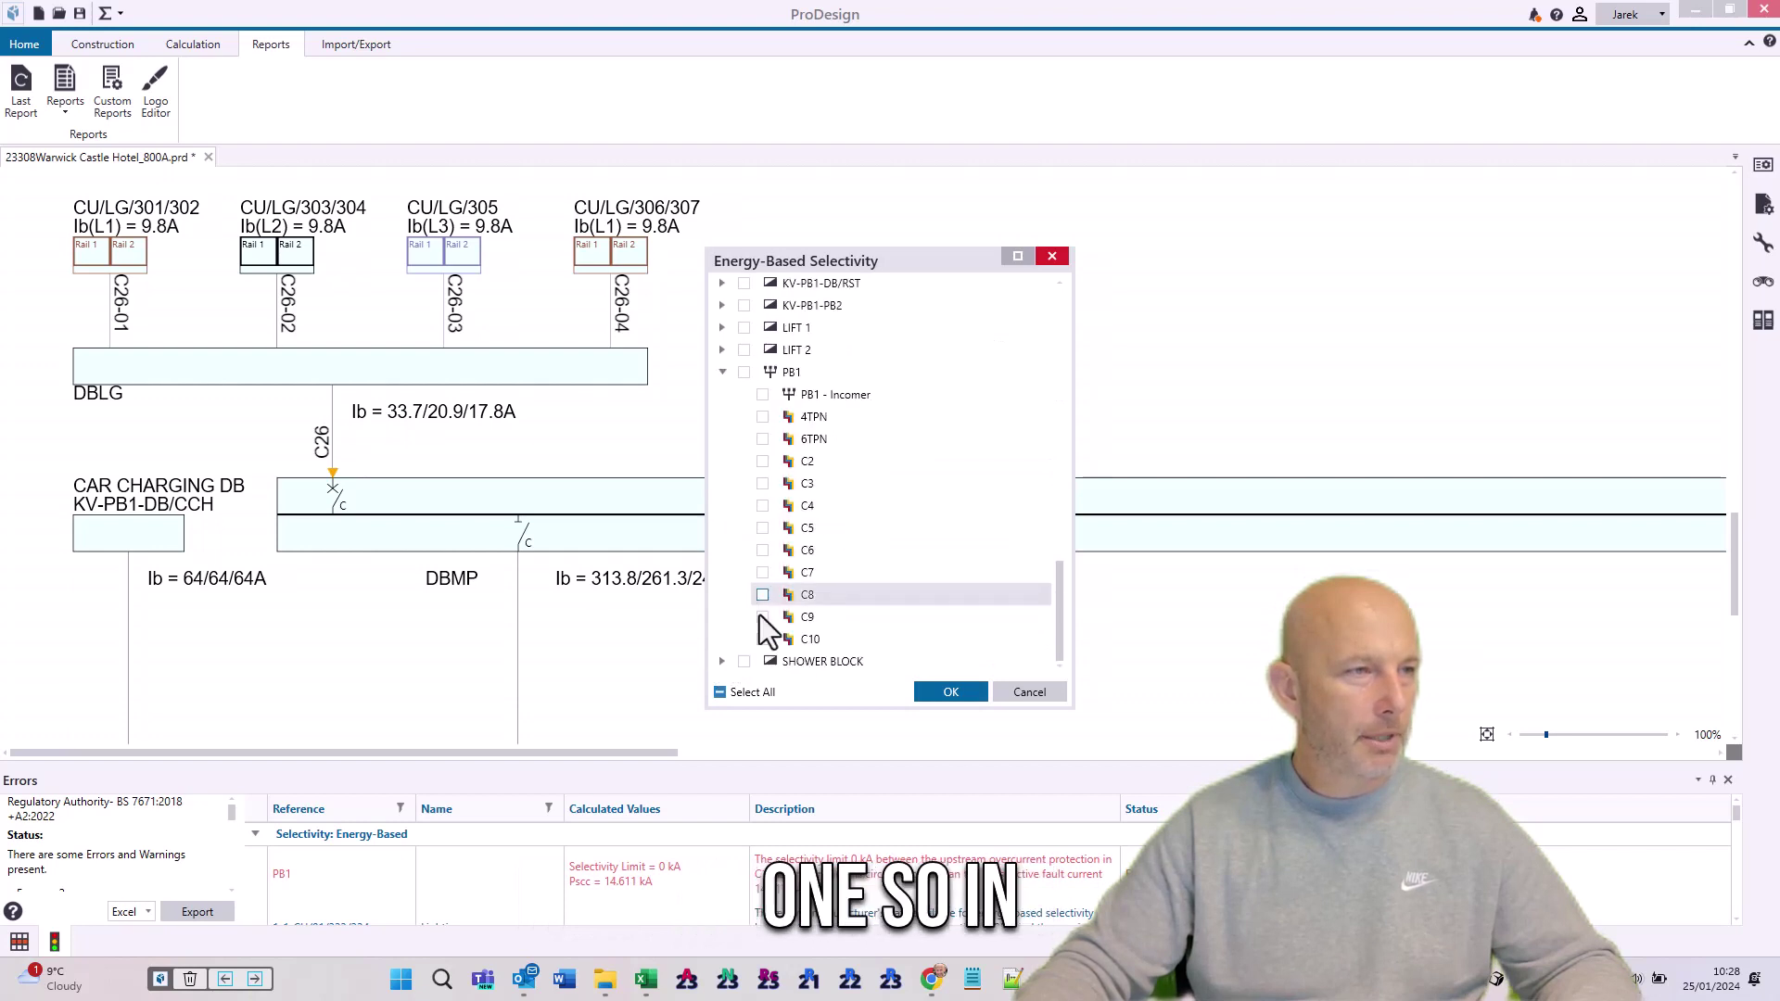
click(762, 639)
click(818, 644)
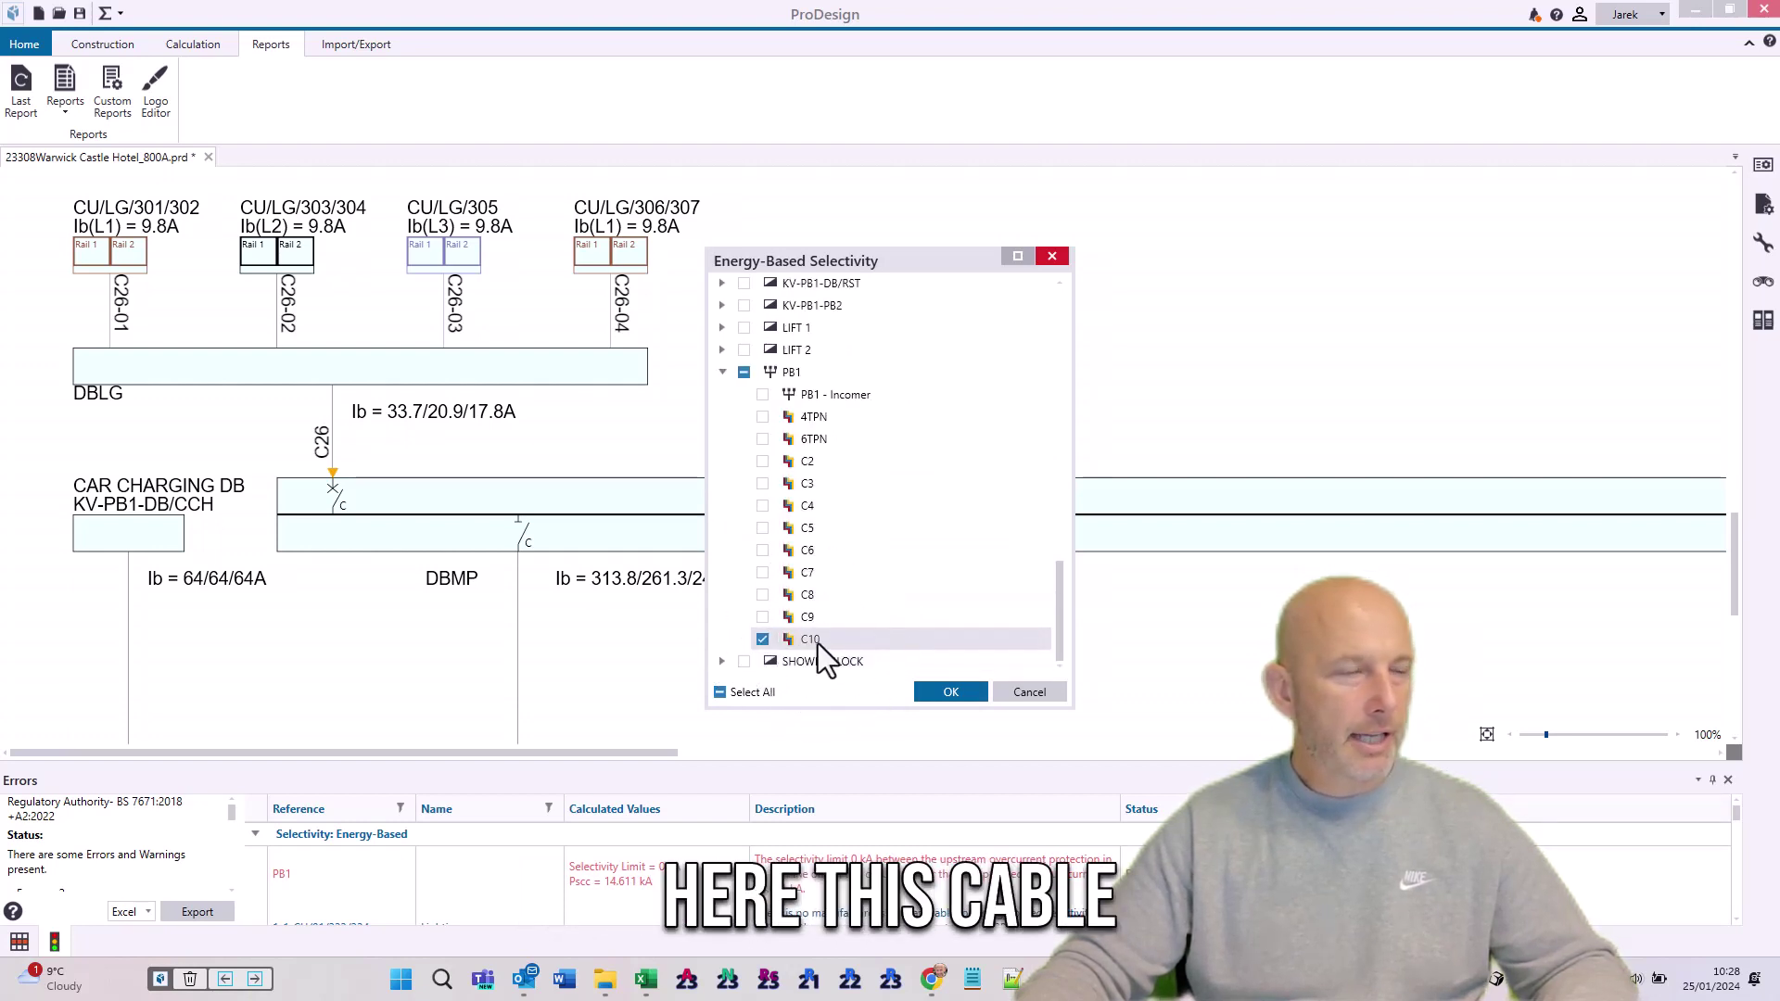
scroll(769, 362, up, 4)
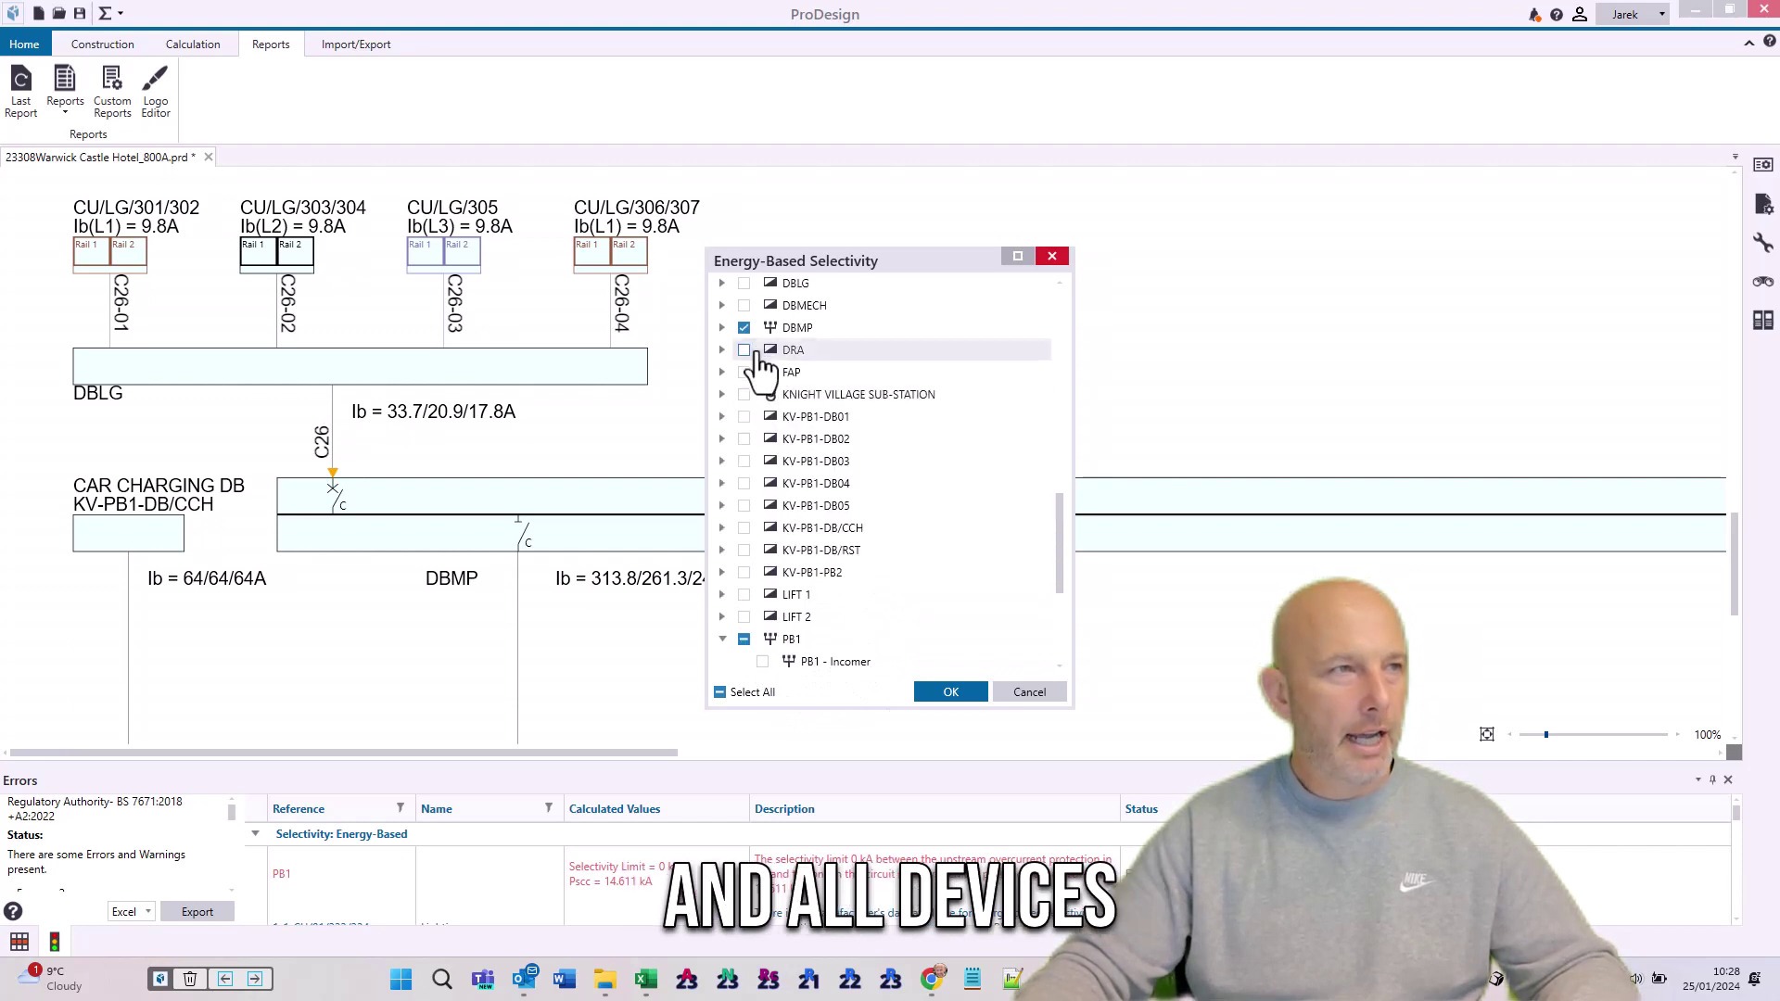
click(804, 332)
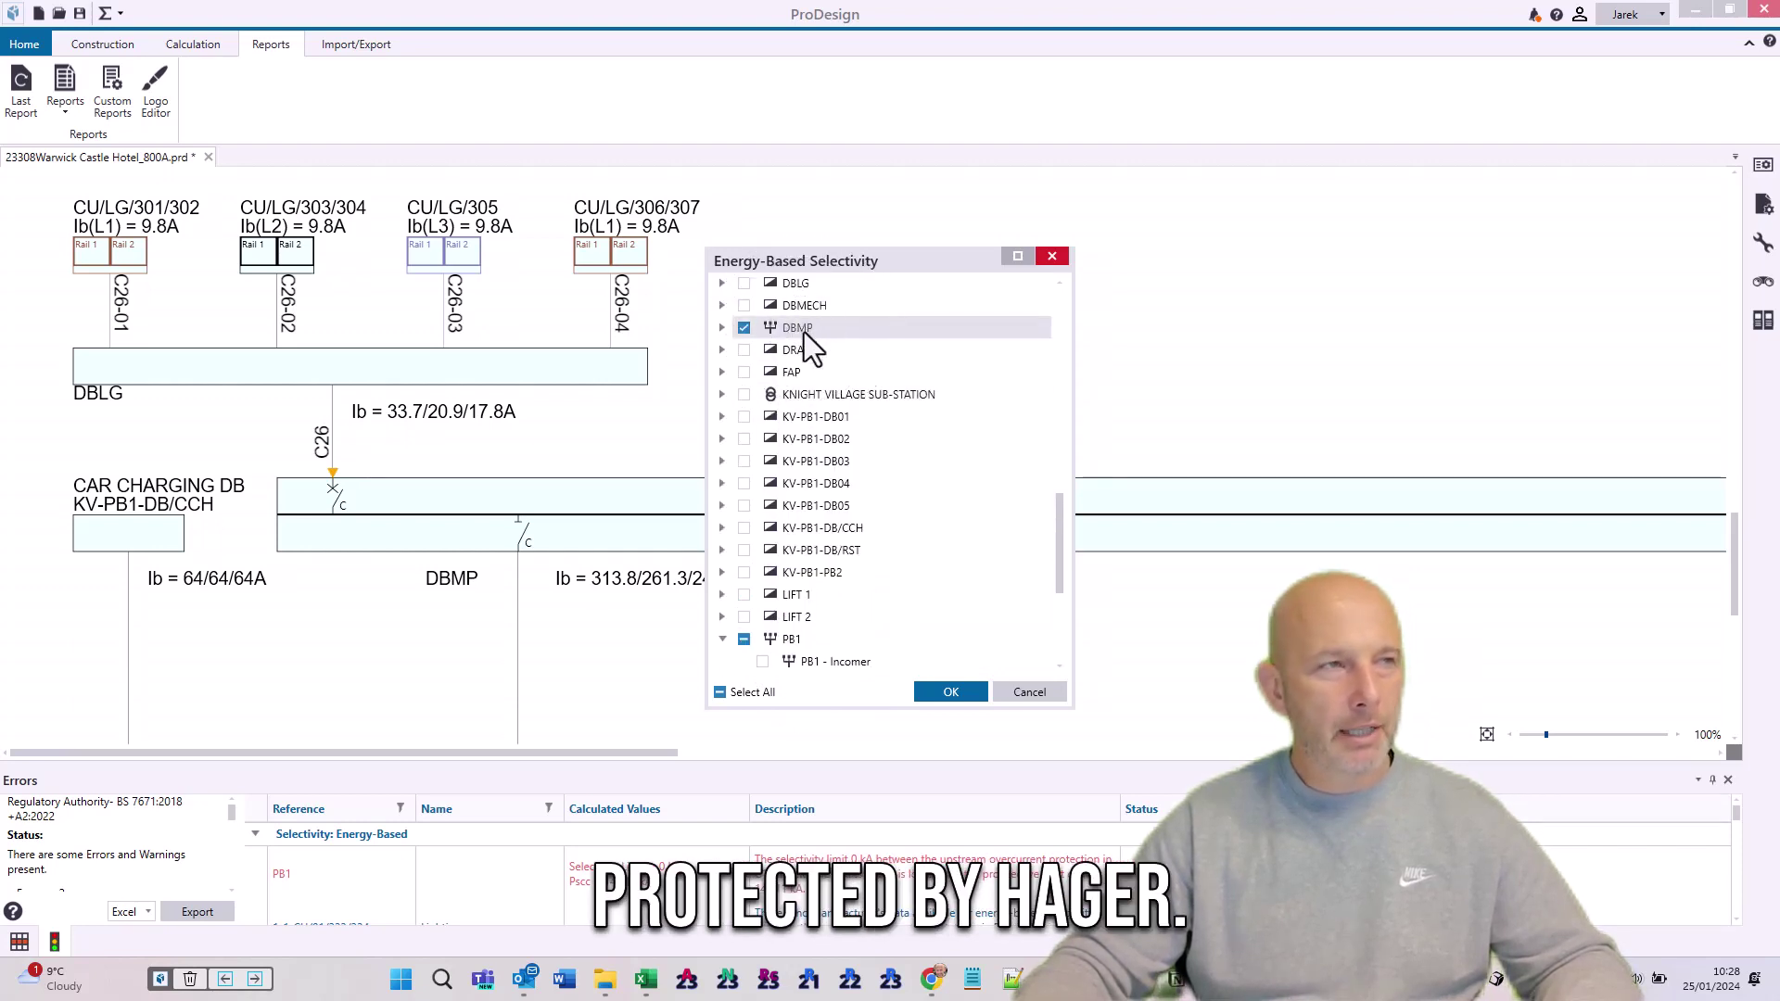
key(Return)
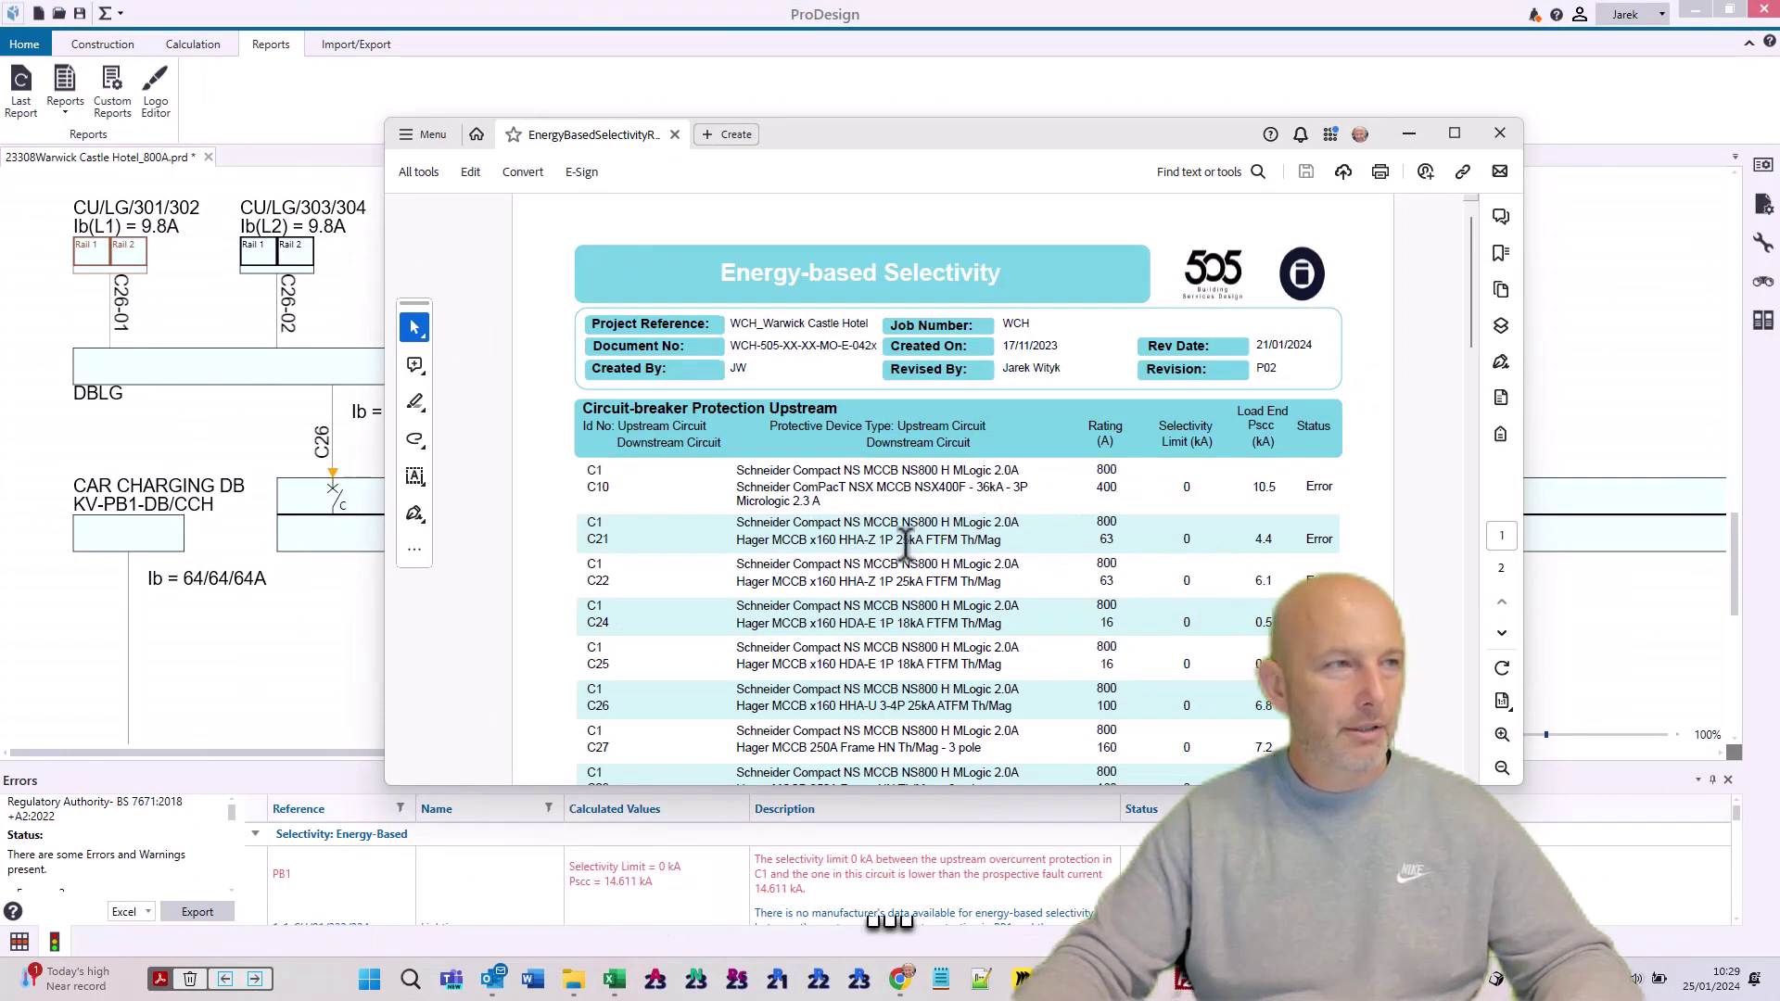
Highlight C21's 800 A and 63 A ratings and its 4.4 kA Error result, then minimise Acrobat.
double_click(1104, 522)
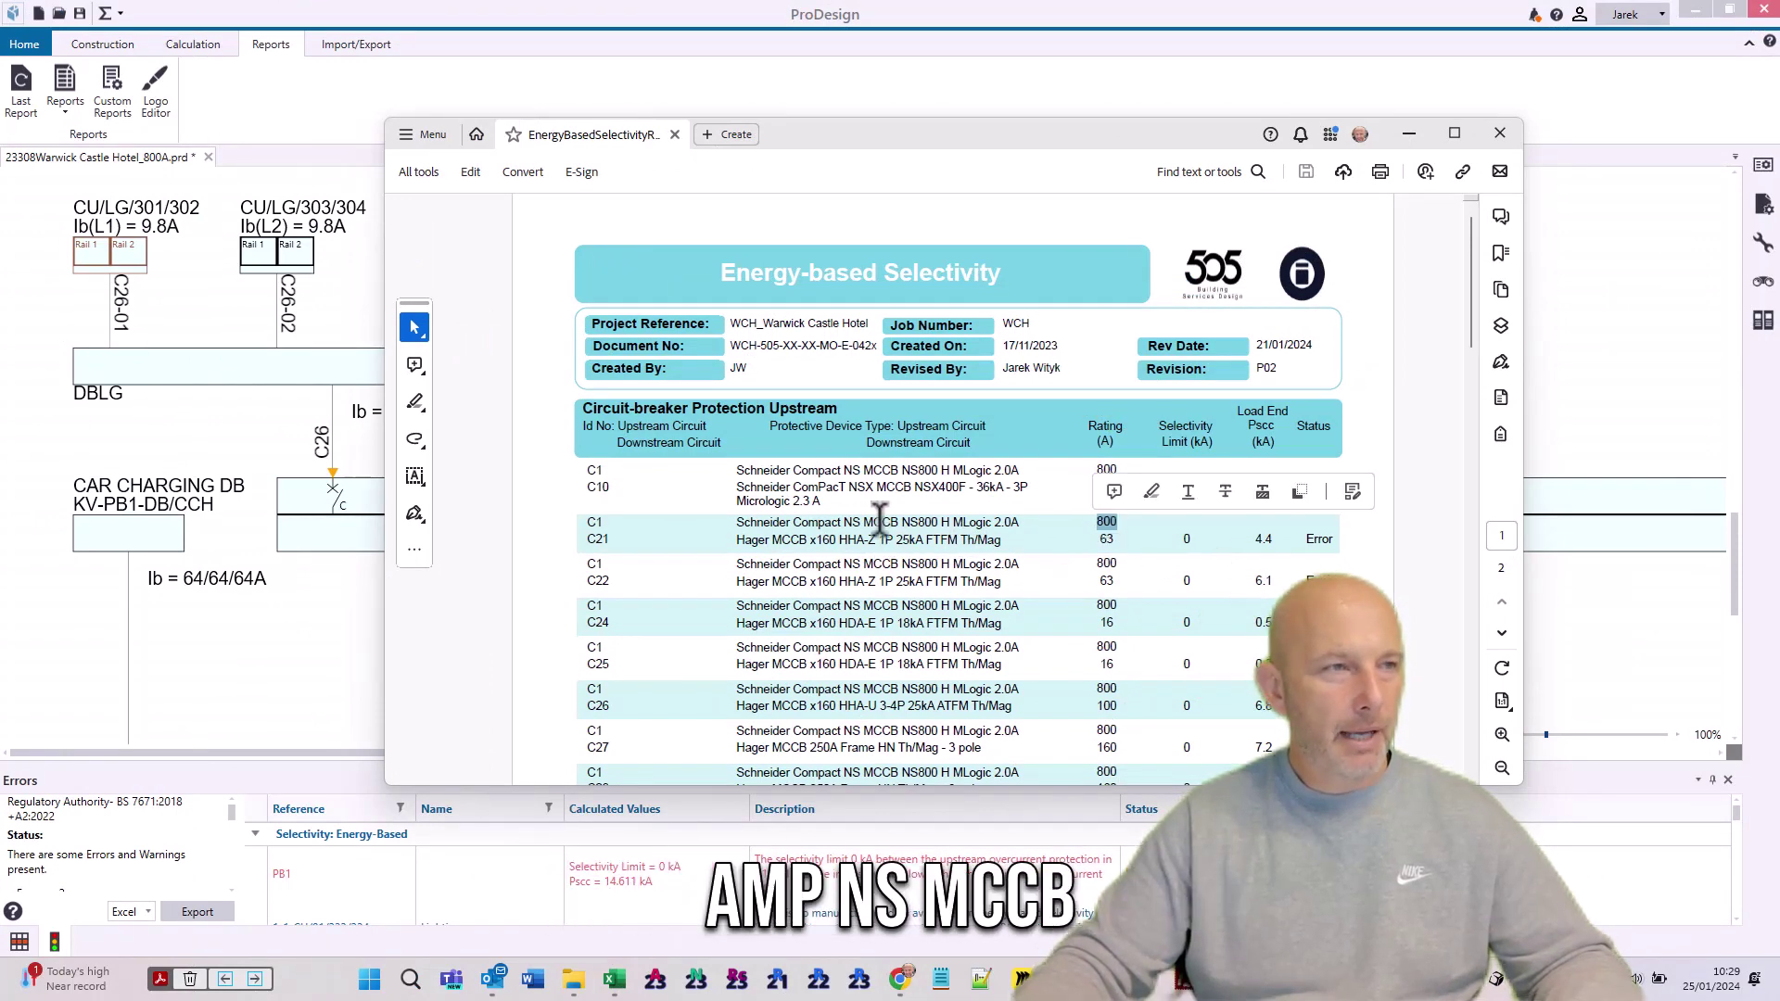
double_click(1106, 539)
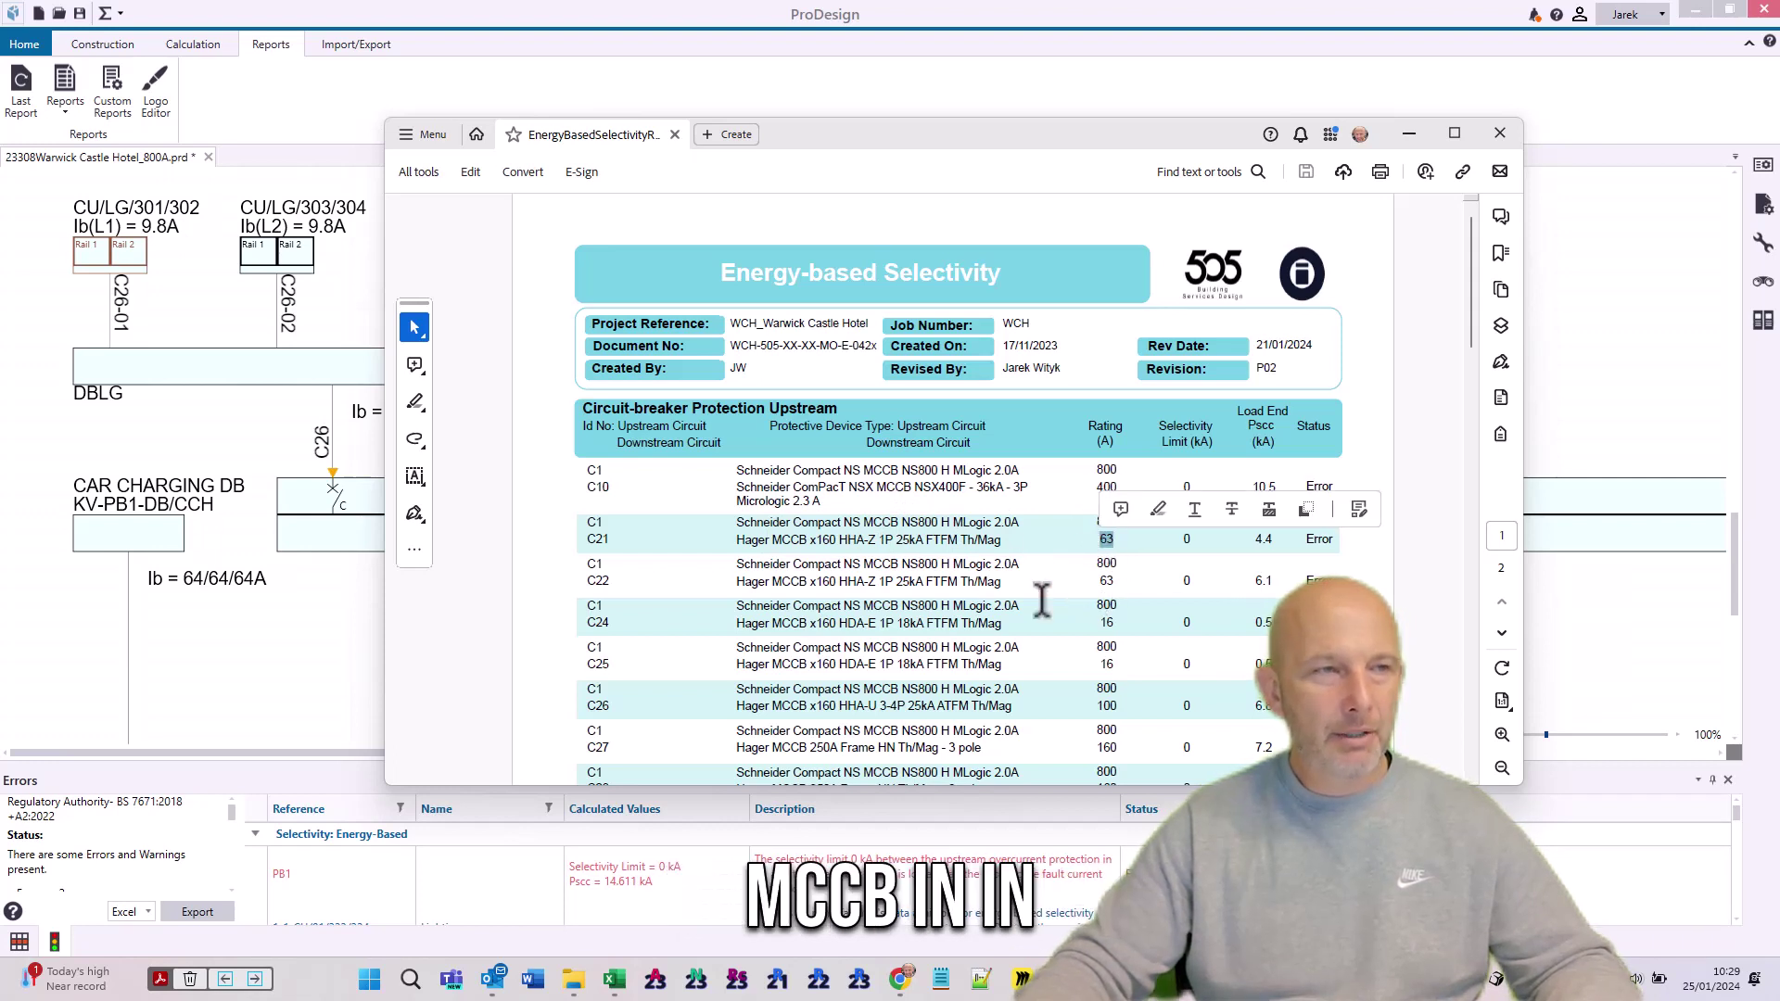
click(737, 530)
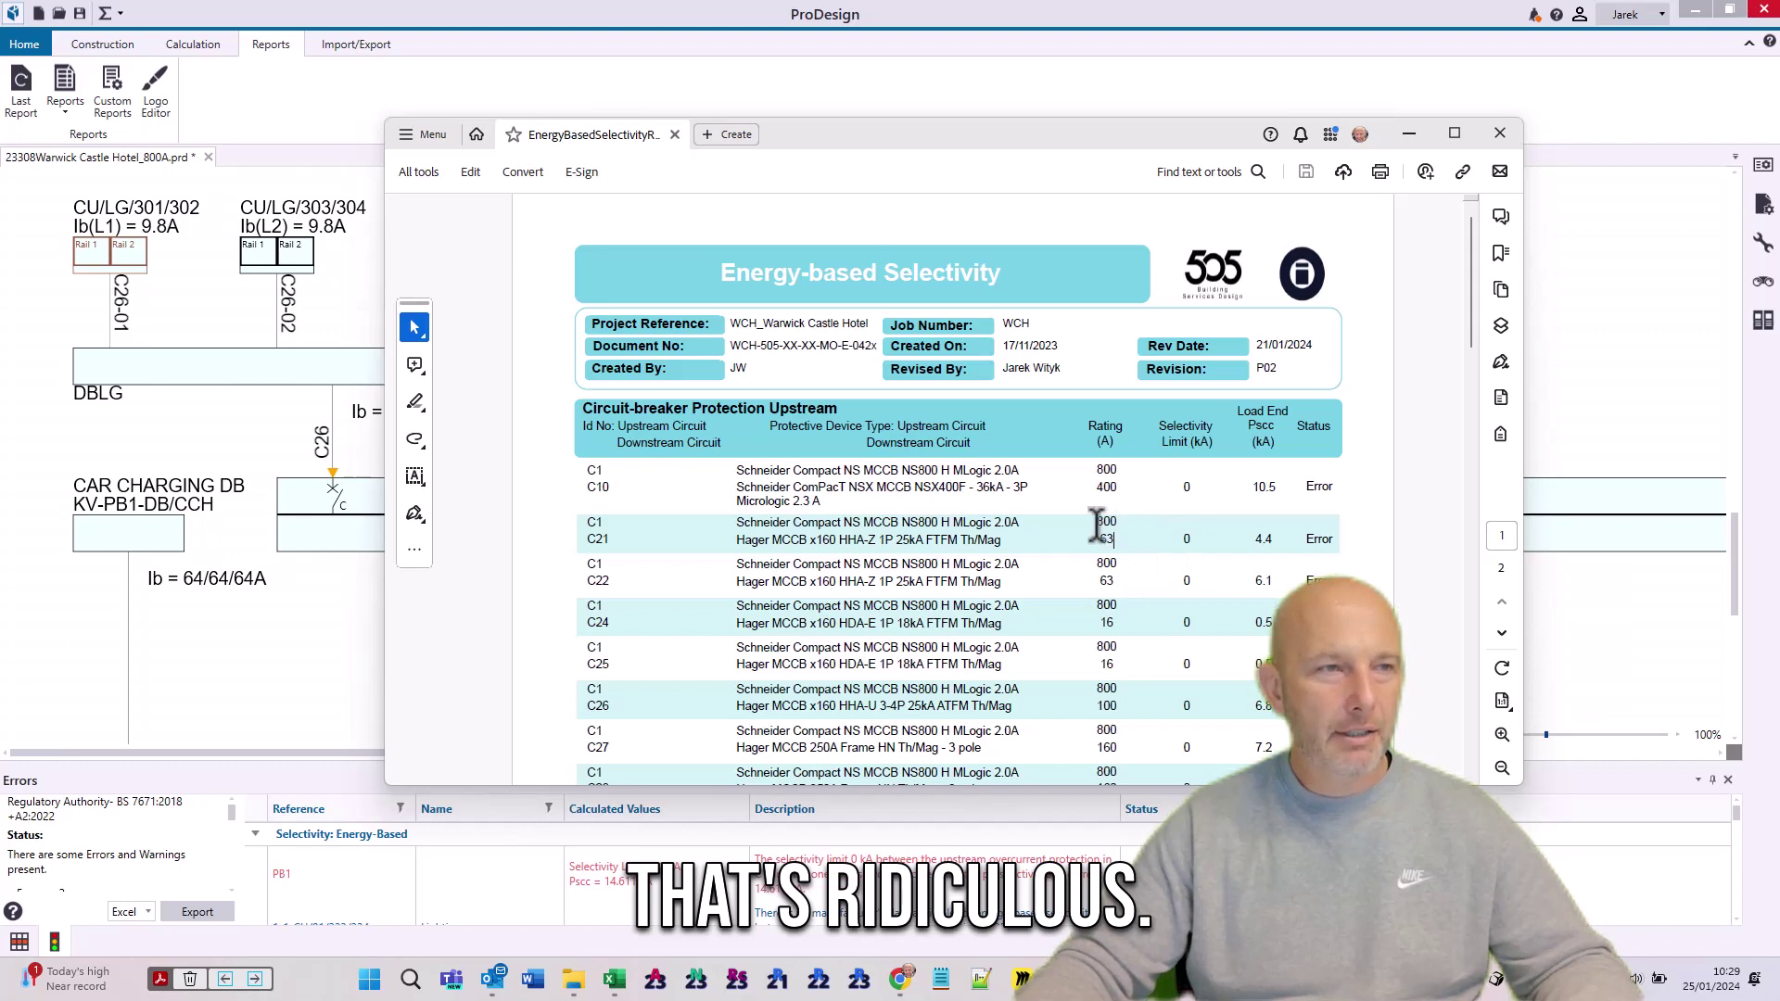
drag(1096, 519, 1120, 540)
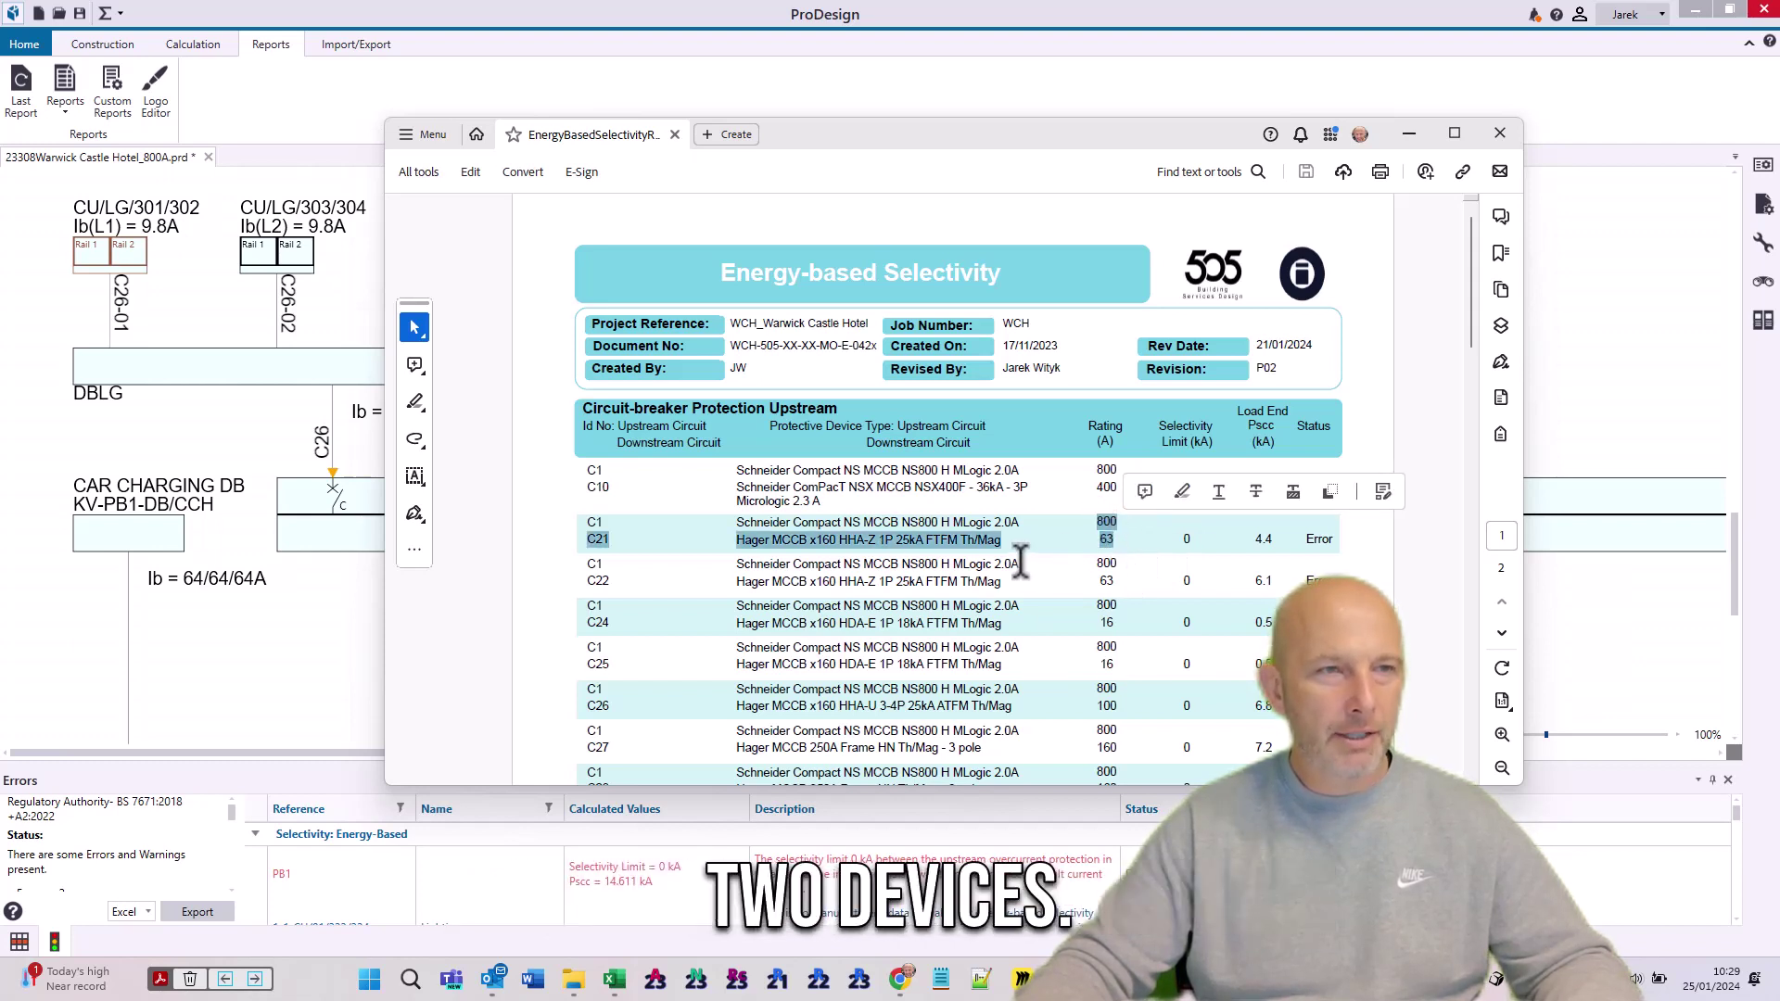
drag(1331, 547, 1254, 540)
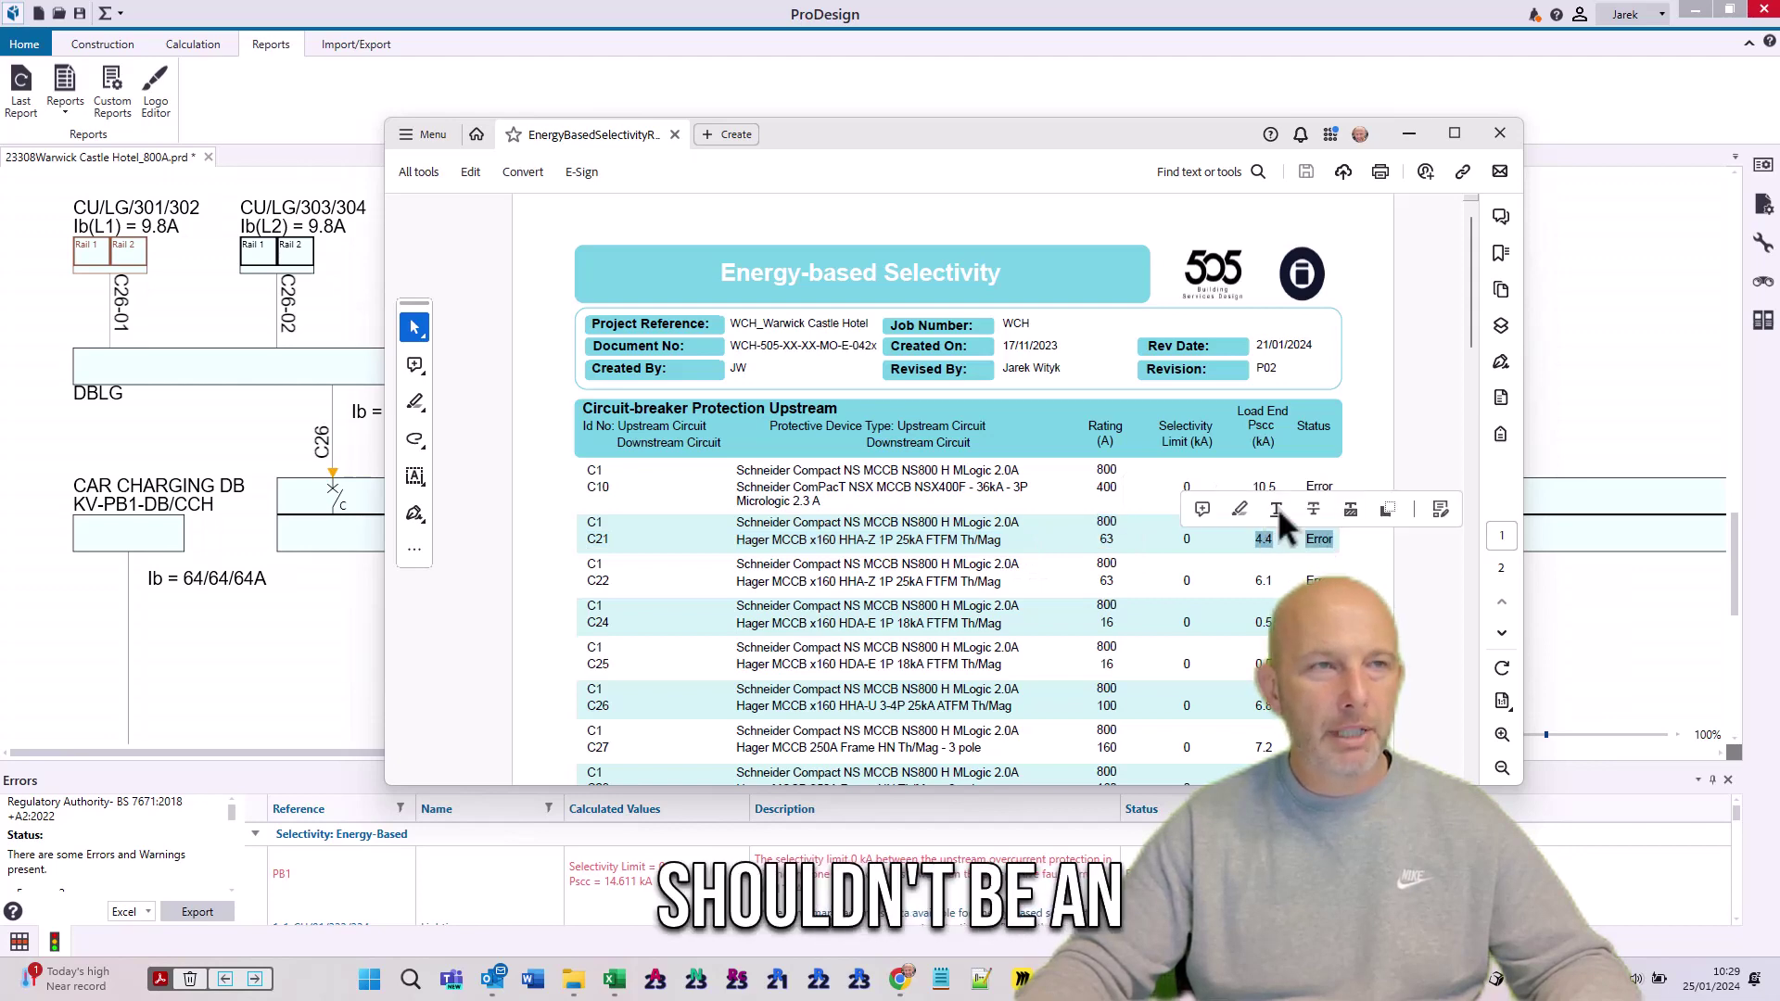
click(1409, 134)
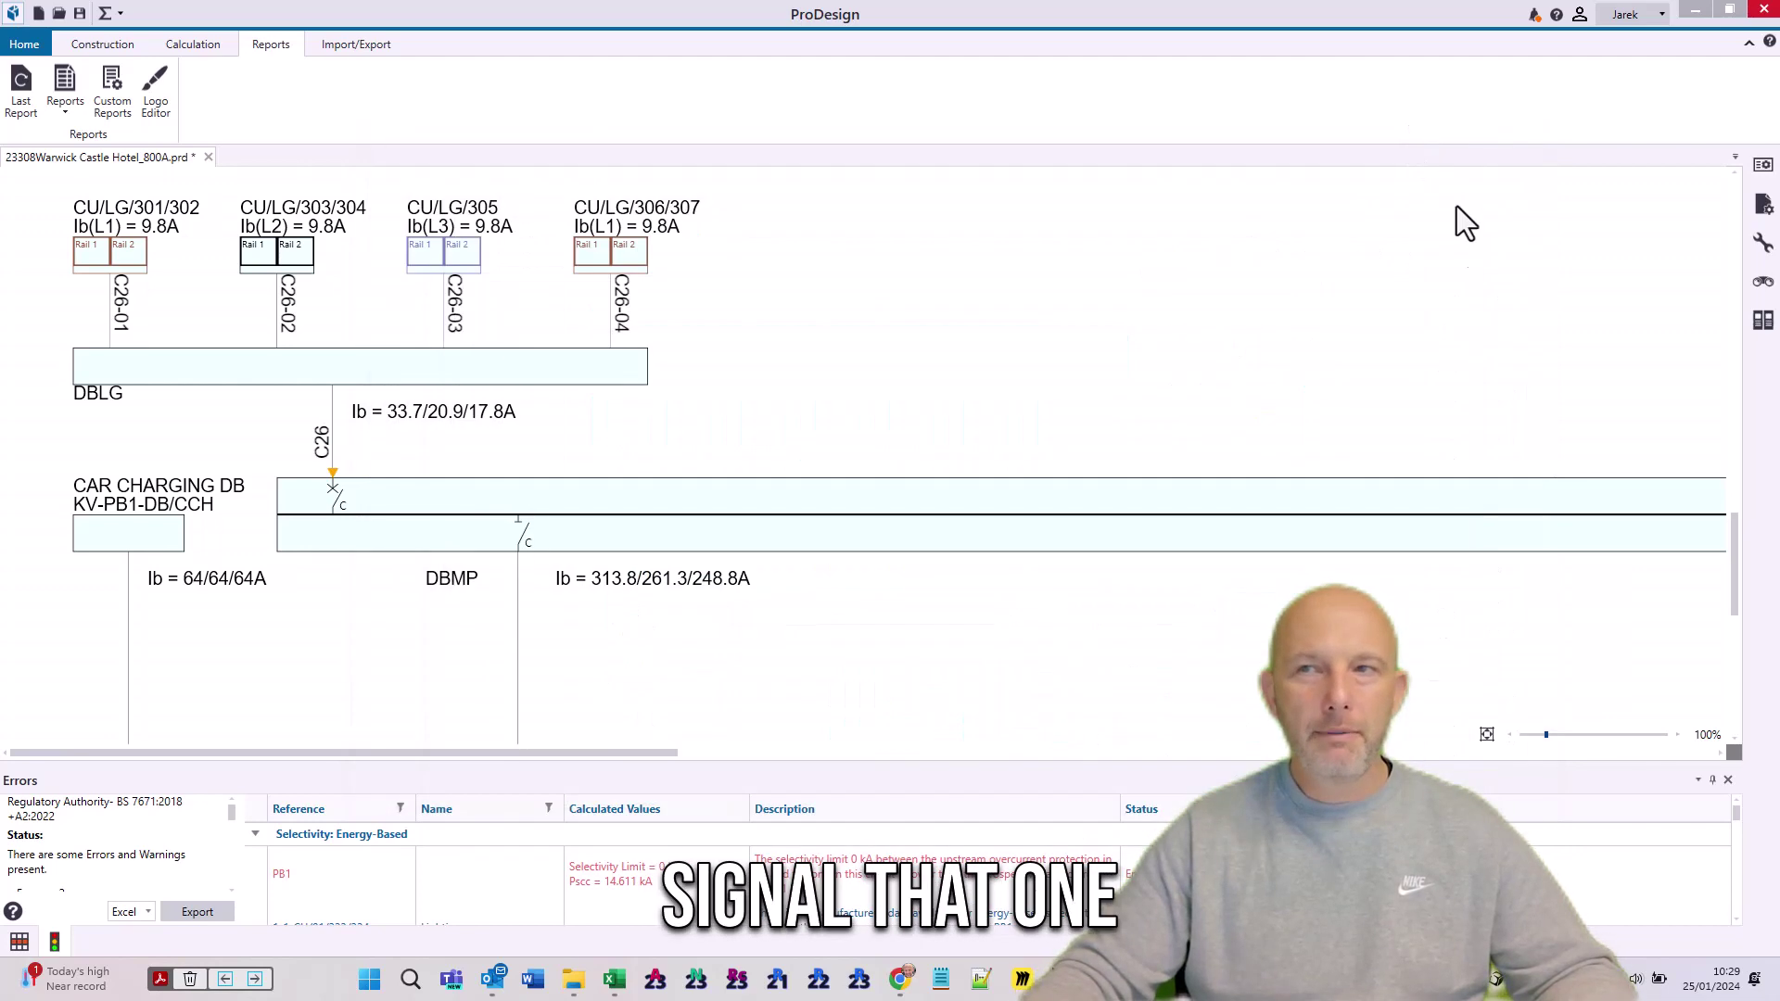
Start a Time-Current Selectivity report selected from a list.
click(70, 88)
mouse_move(163, 615)
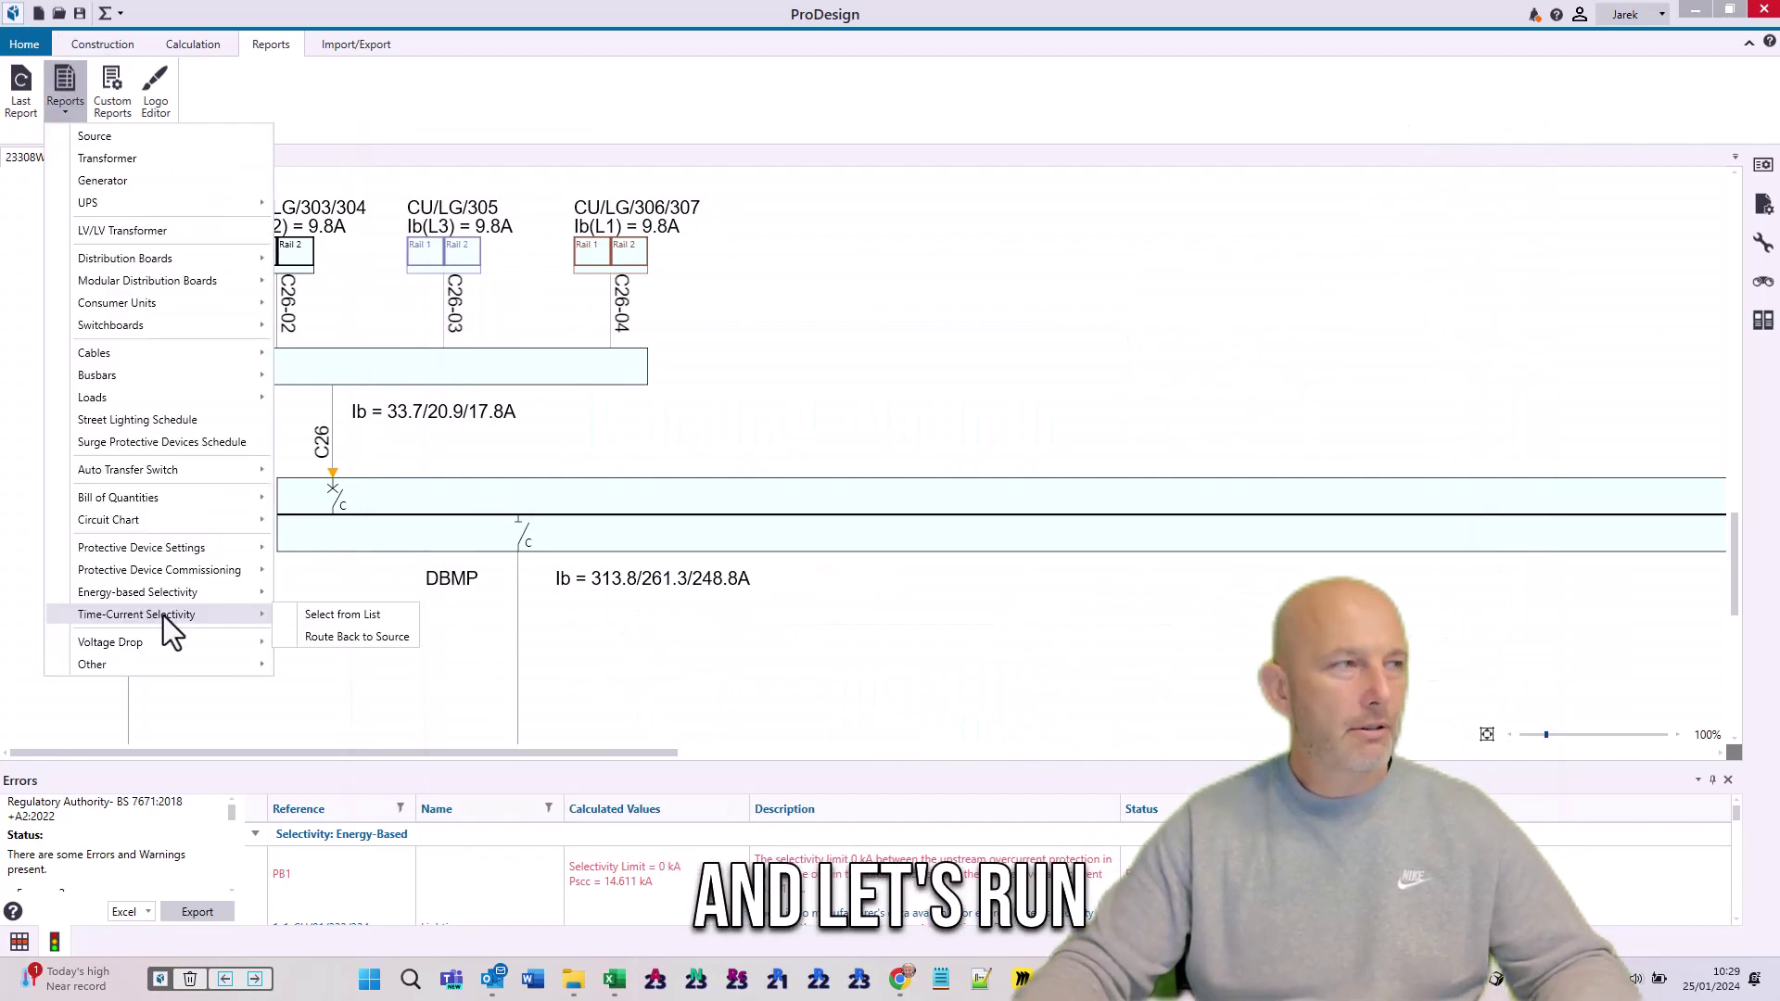
click(342, 617)
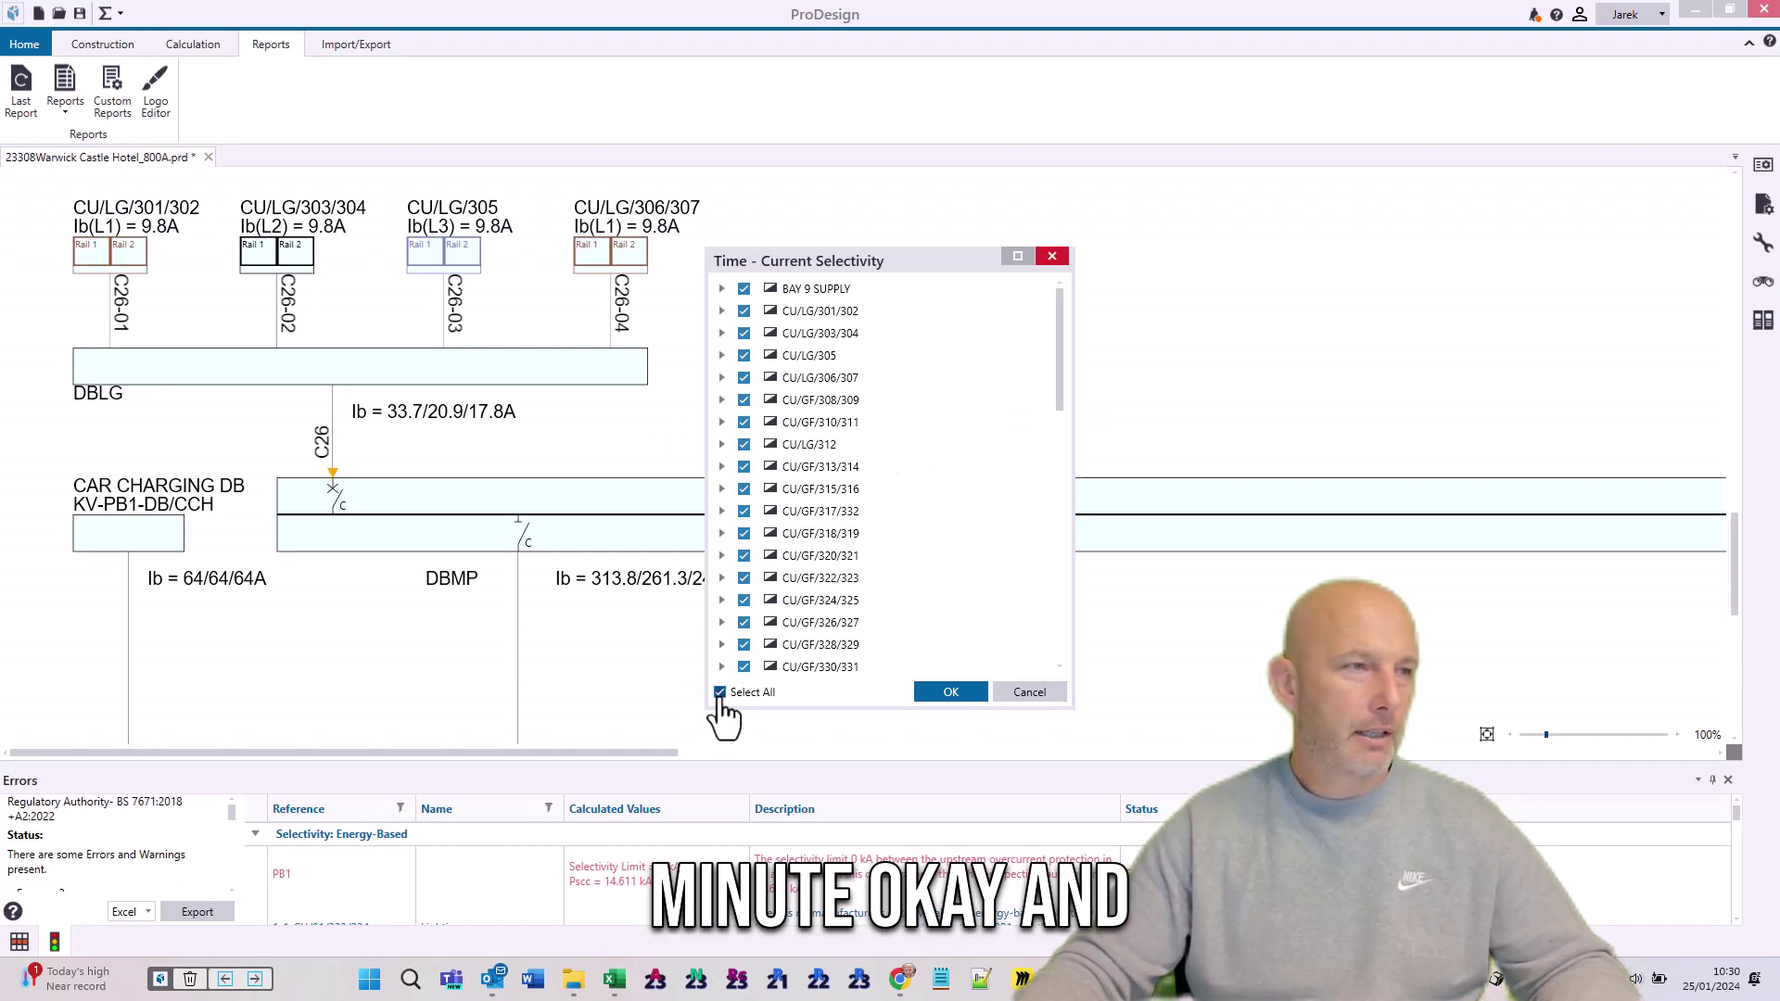
Tick only DBMP's C26 and PB1's C10 and generate the report.
scroll(747, 649, down, 8)
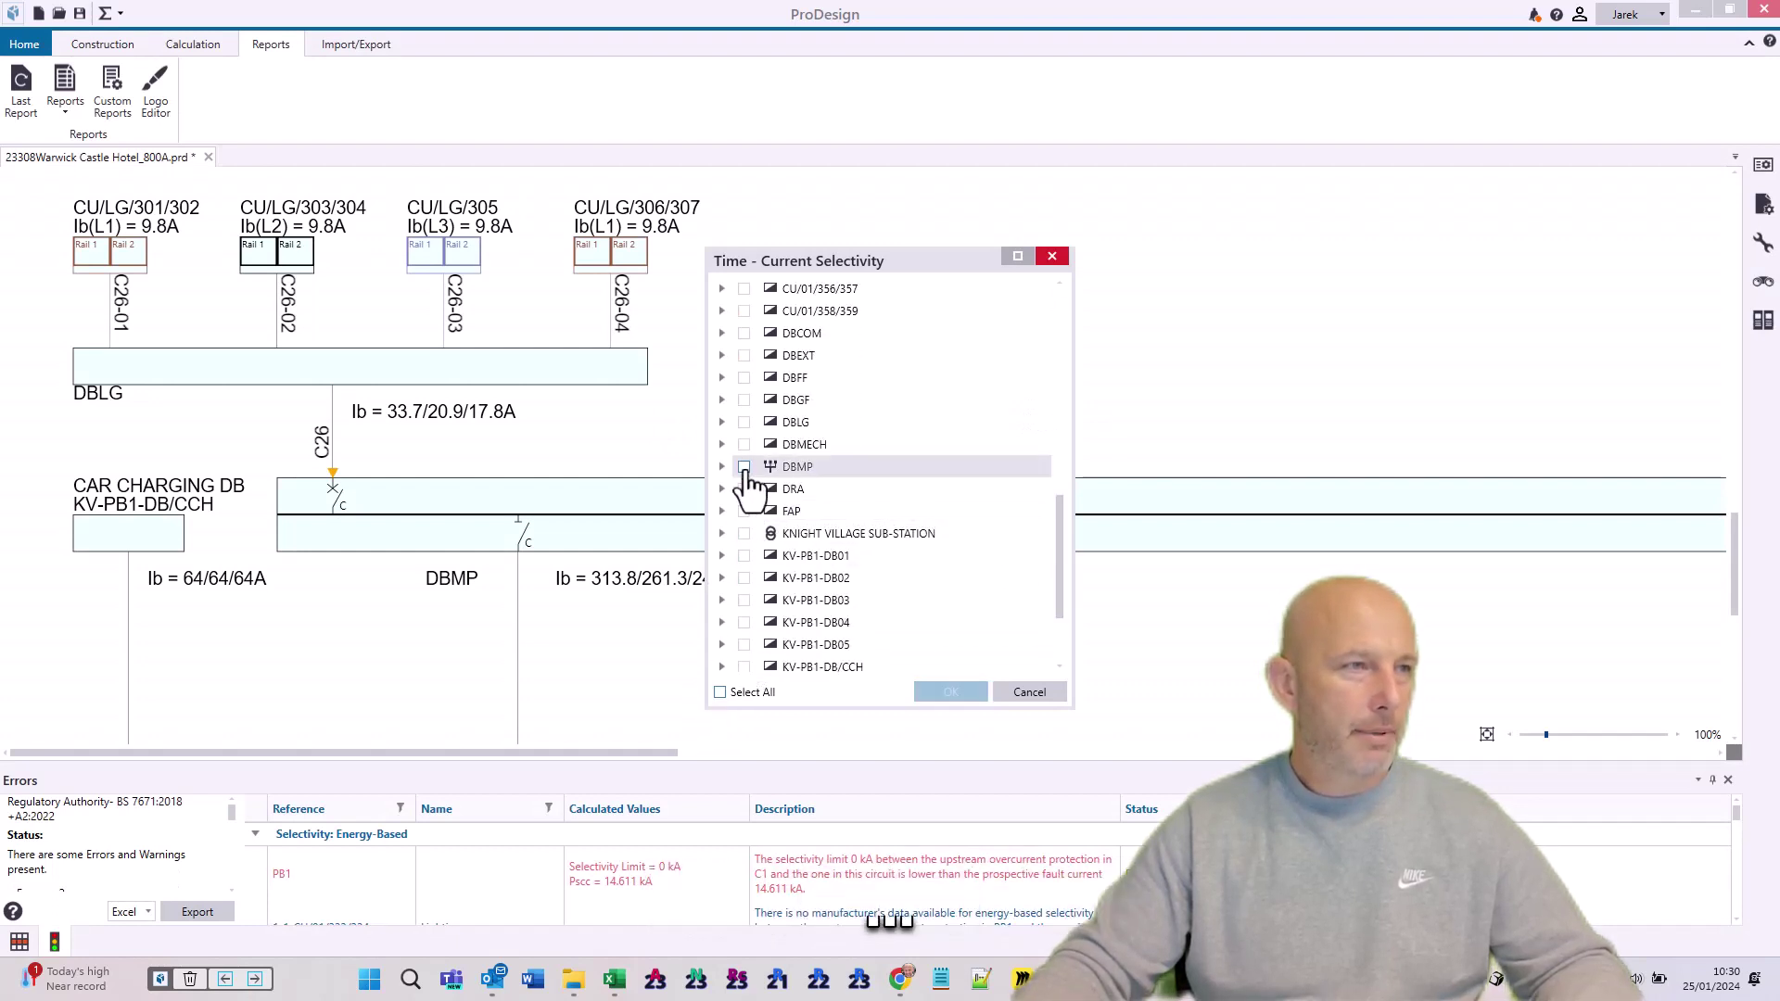
click(734, 470)
click(721, 467)
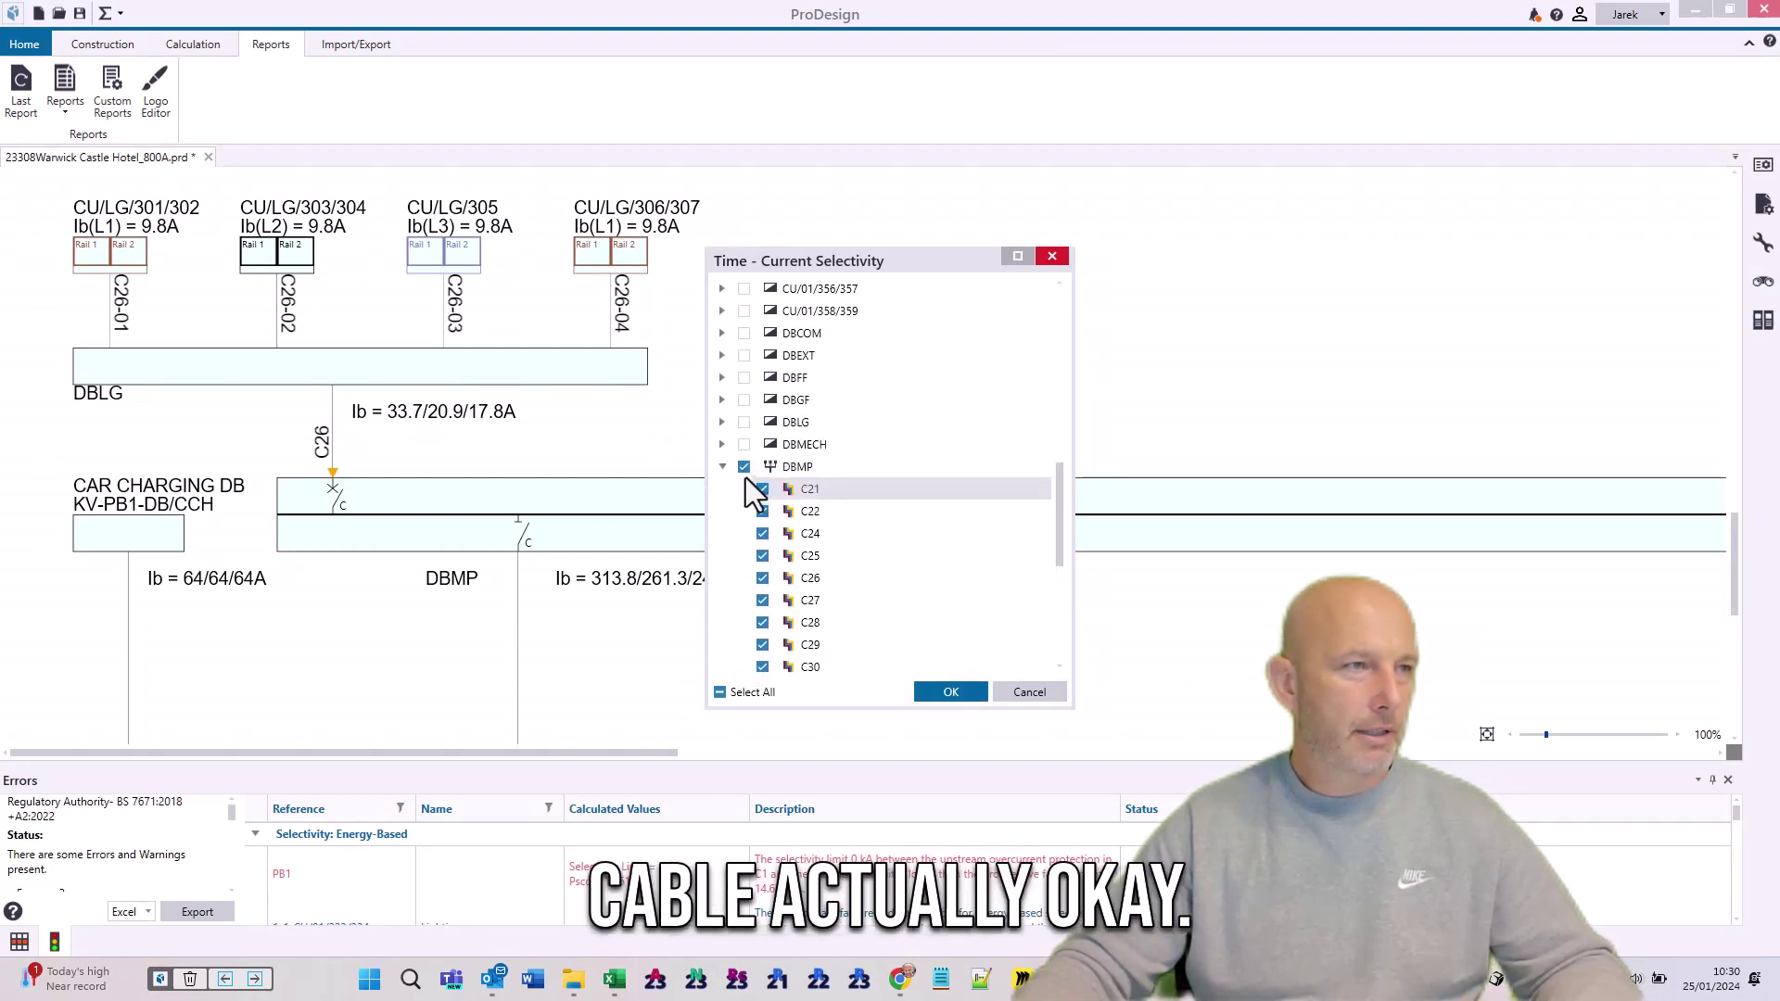
click(743, 467)
click(762, 555)
scroll(916, 626, down, 3)
scroll(910, 625, down, 5)
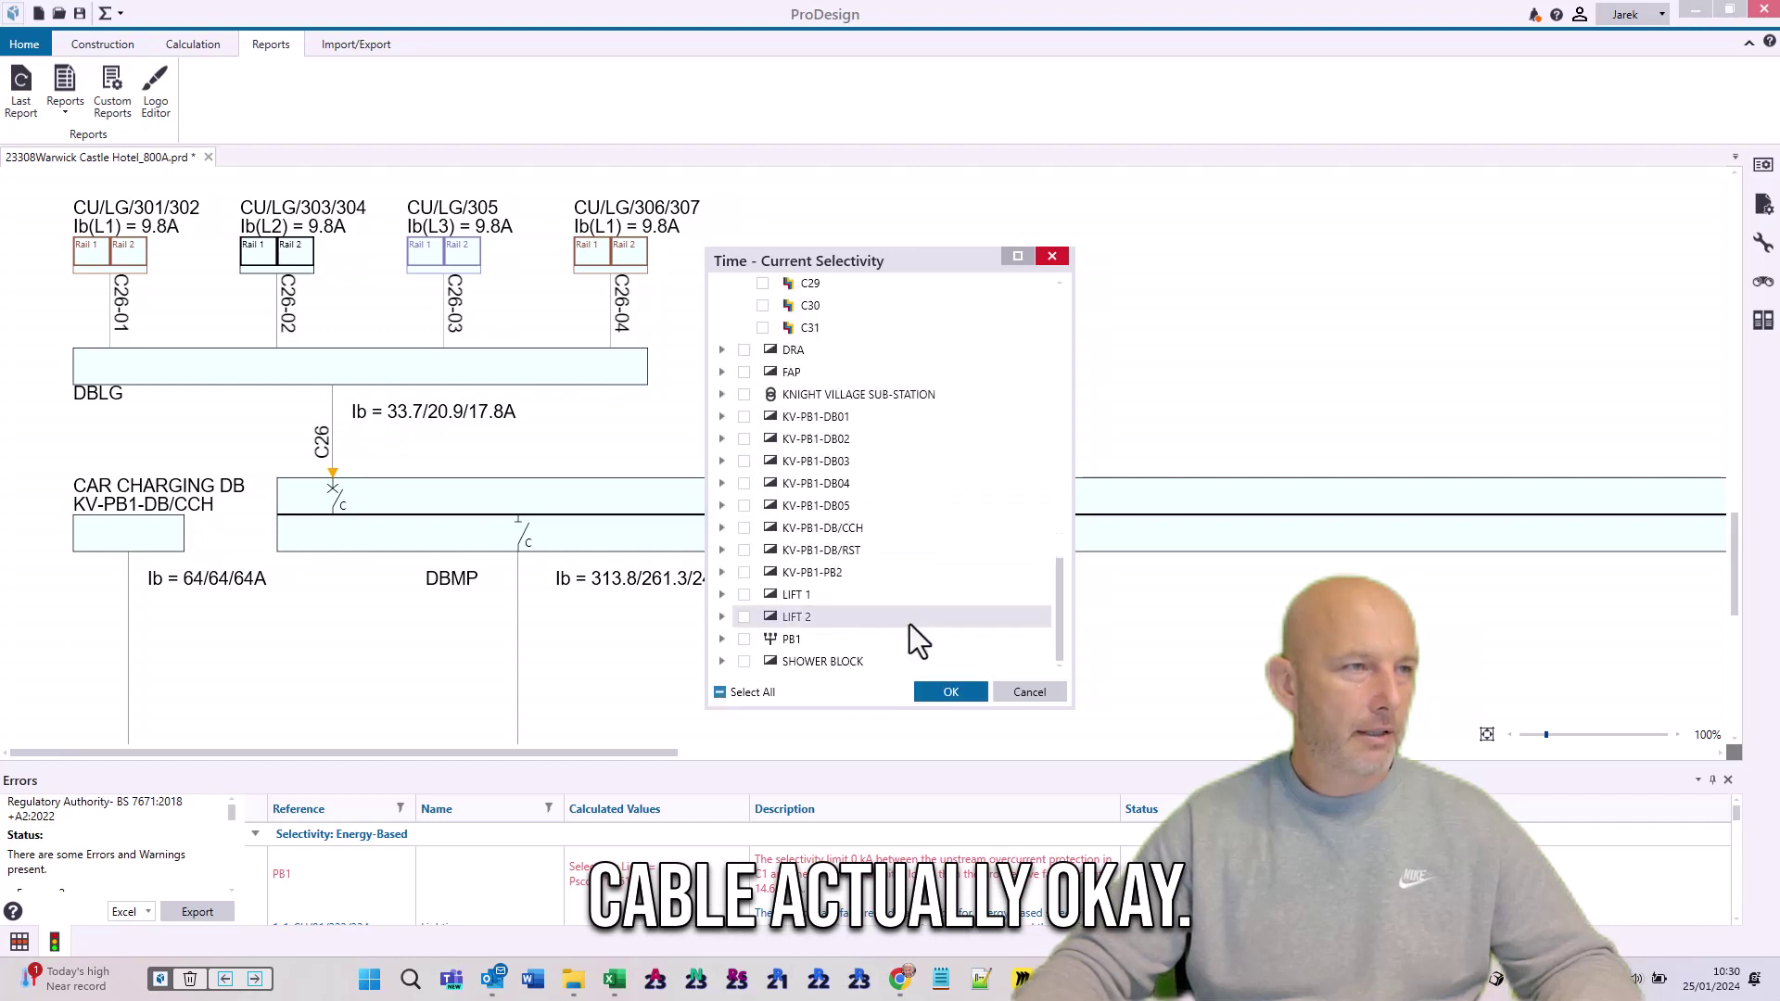
click(722, 646)
click(762, 639)
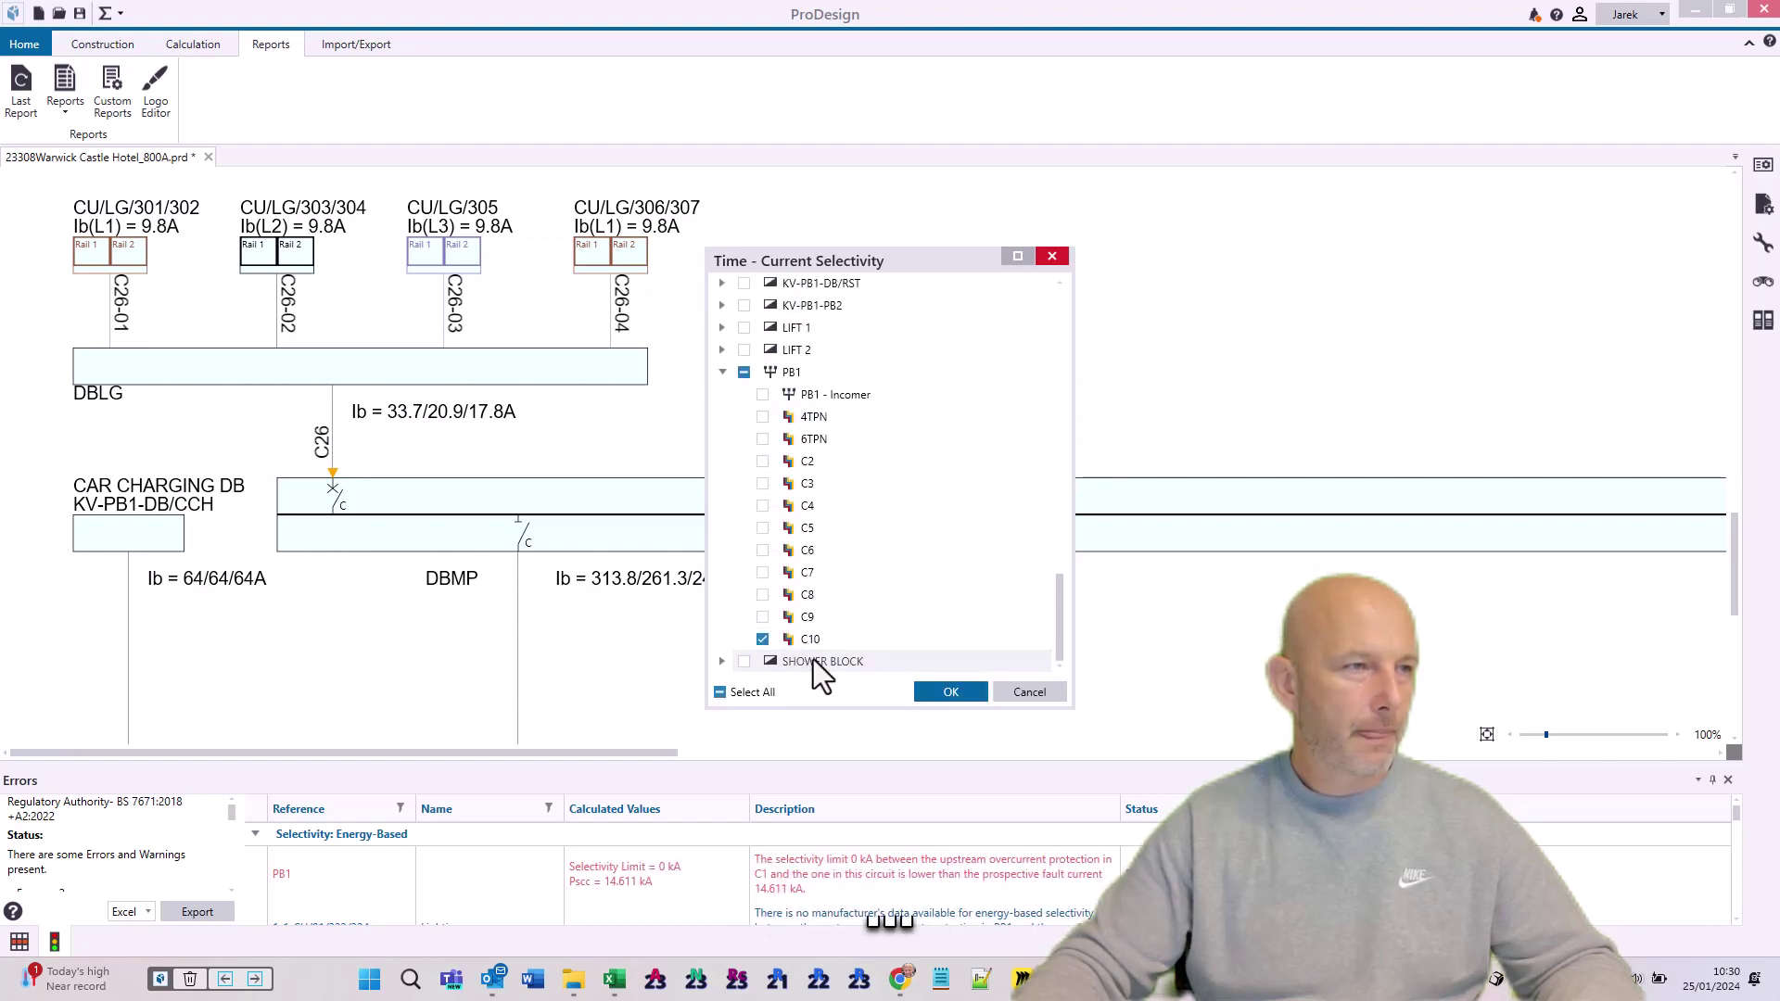
click(950, 691)
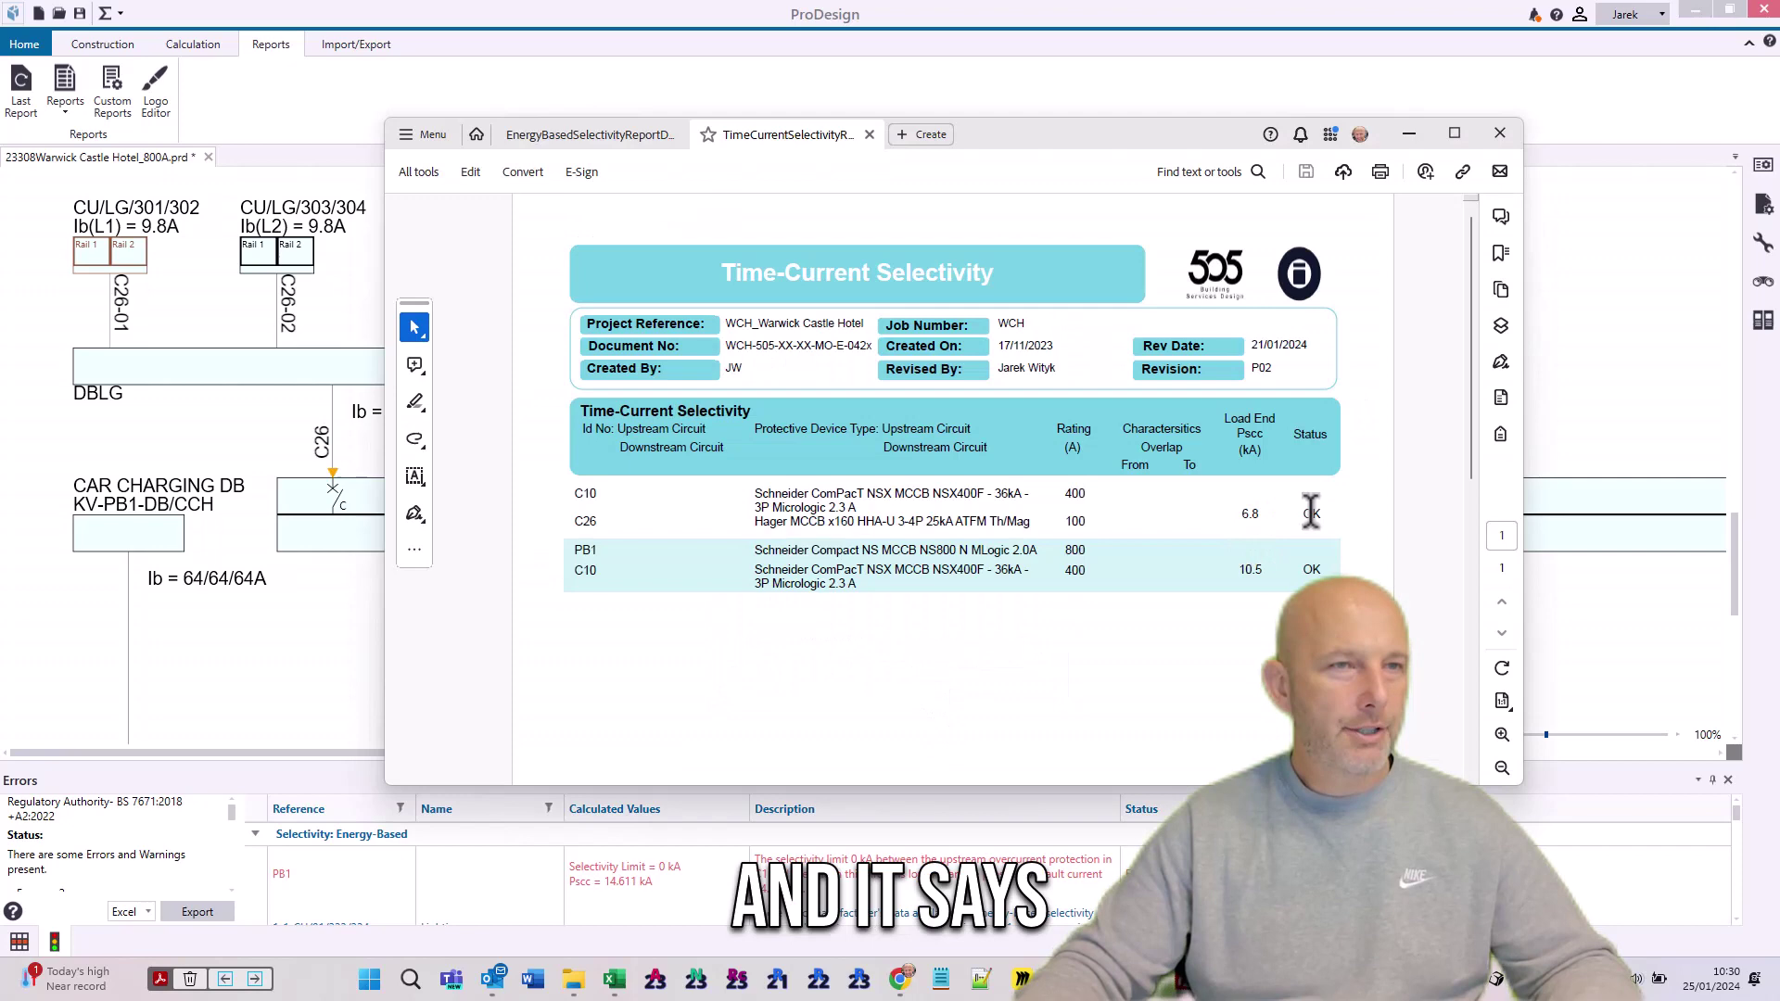
Highlight the OK status for C10 and C26, then open cable C26's settings.
drag(1328, 513, 1083, 507)
drag(961, 130, 1779, 370)
double_click(334, 428)
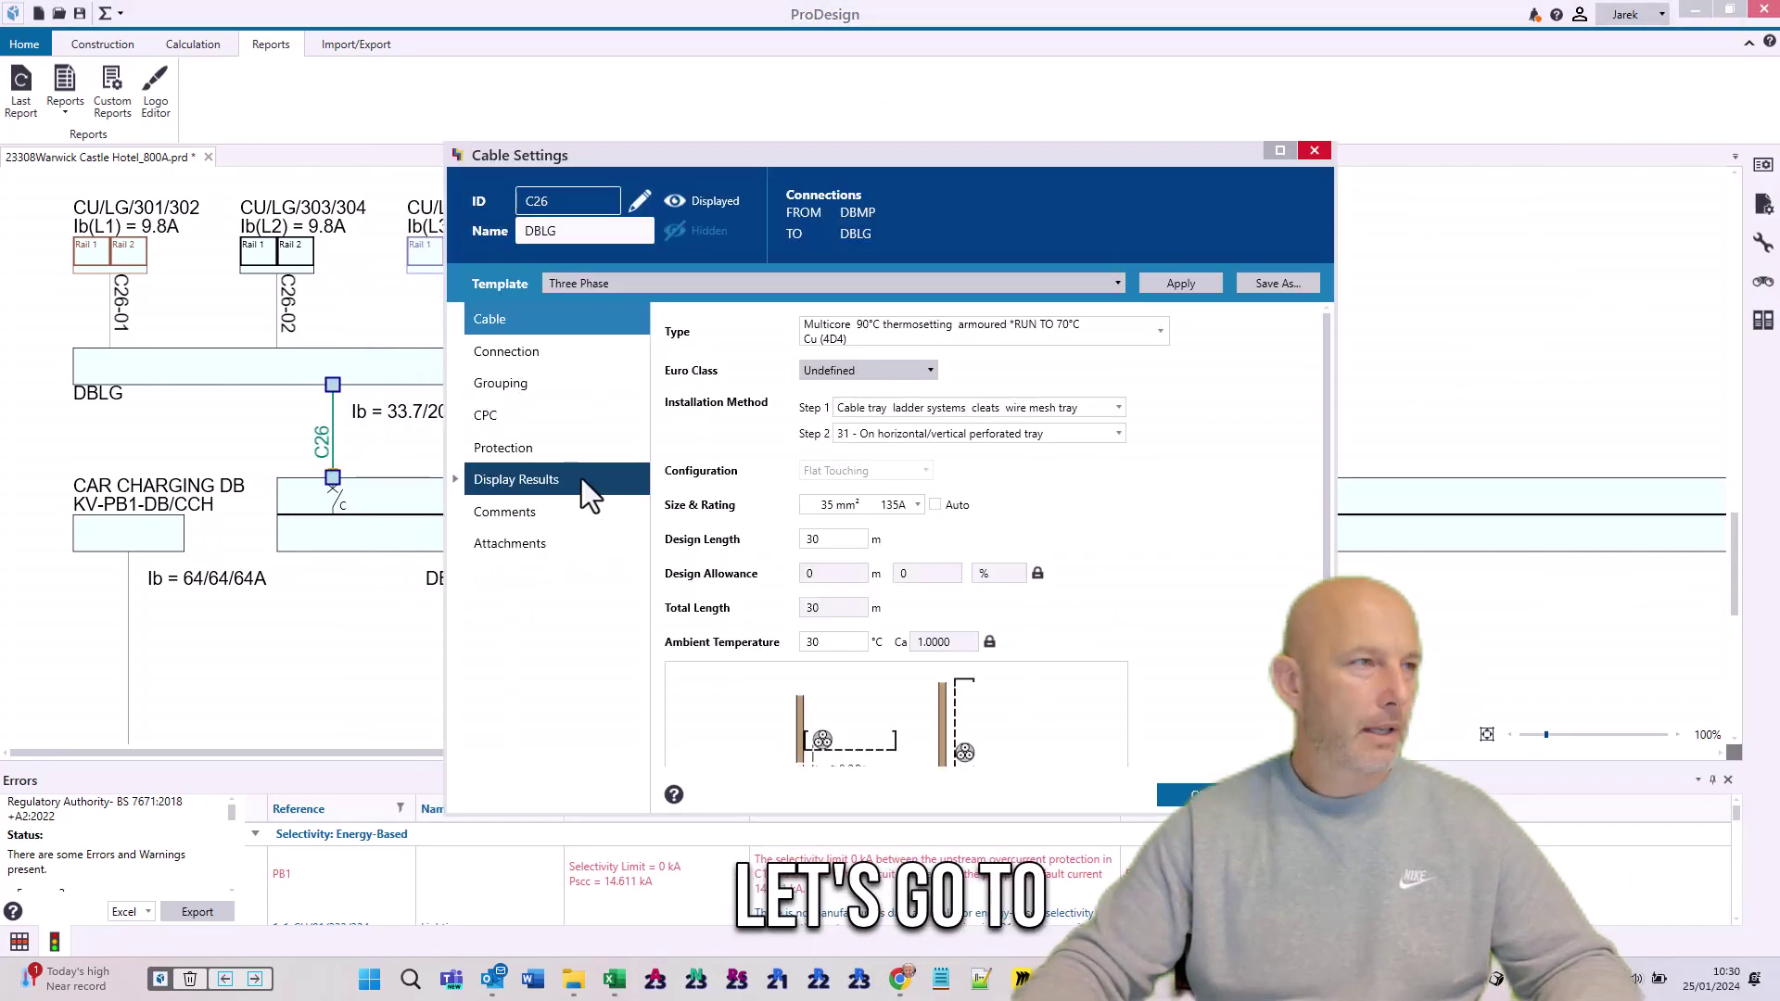
Show C26's protection time-current curve graph in a maximised settings window.
click(561, 448)
click(1191, 424)
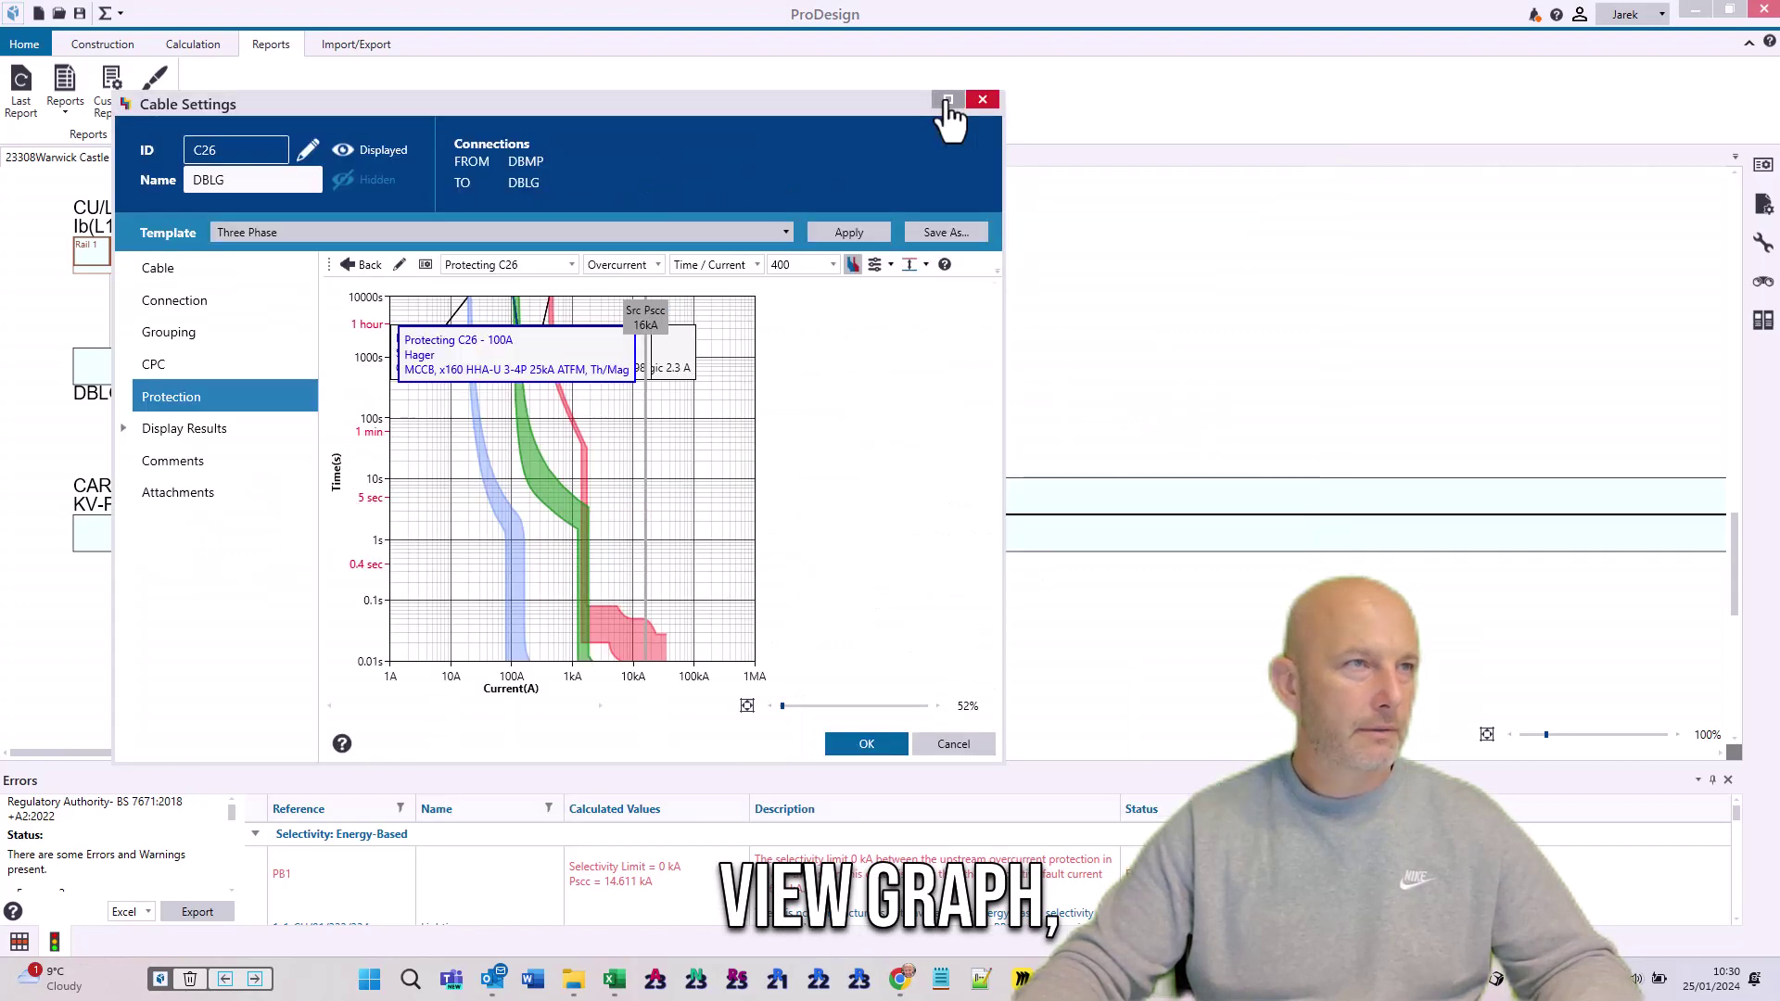
click(938, 96)
Compare the curve graph with the selectivity report, then minimise Acrobat.
drag(1779, 223, 1363, 219)
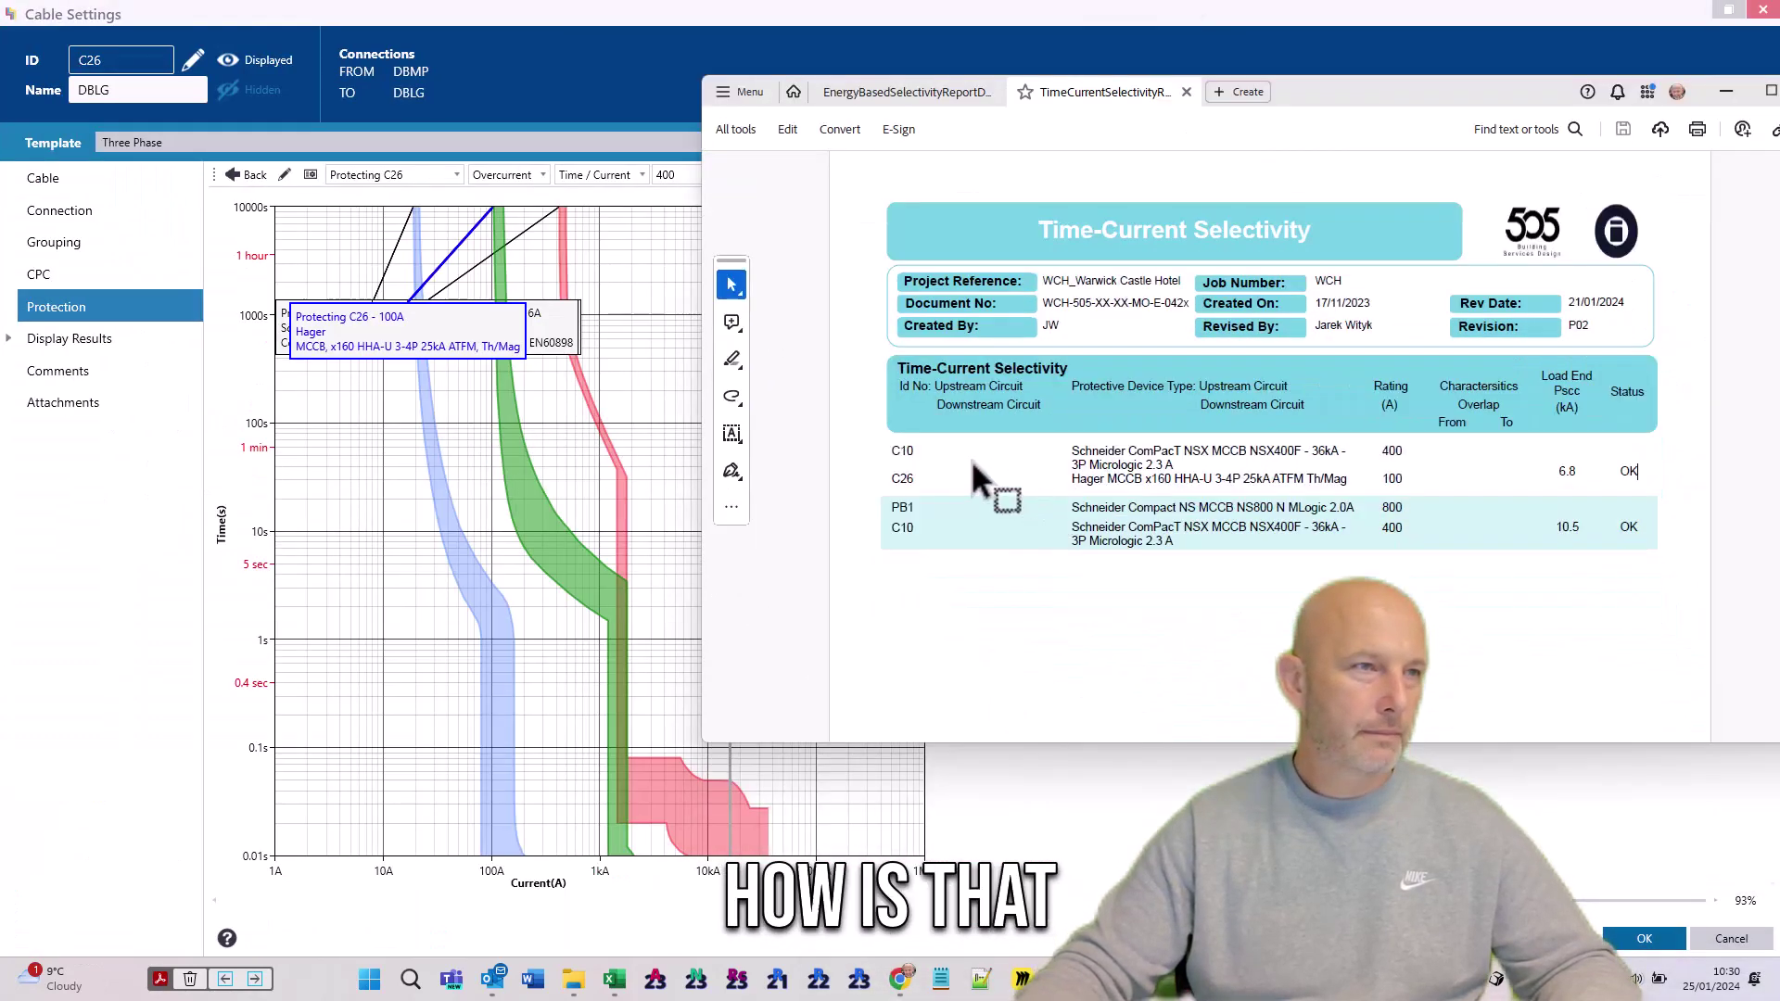
click(588, 592)
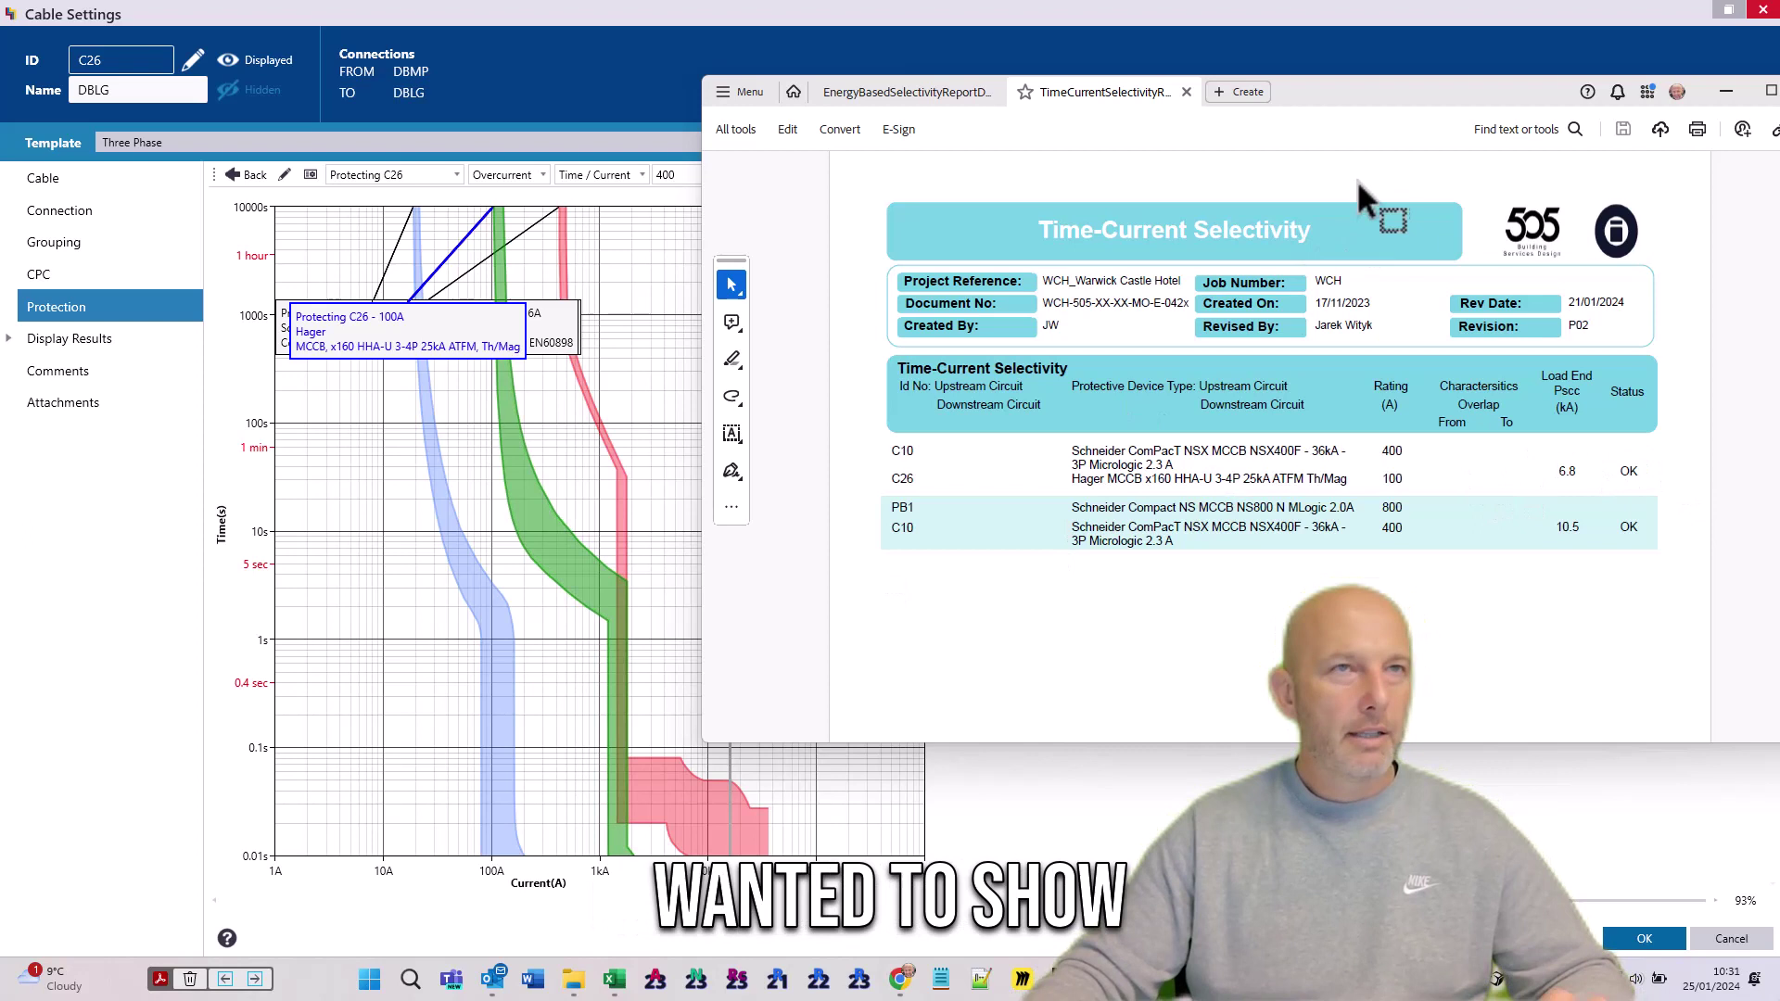
drag(1439, 85, 1386, 71)
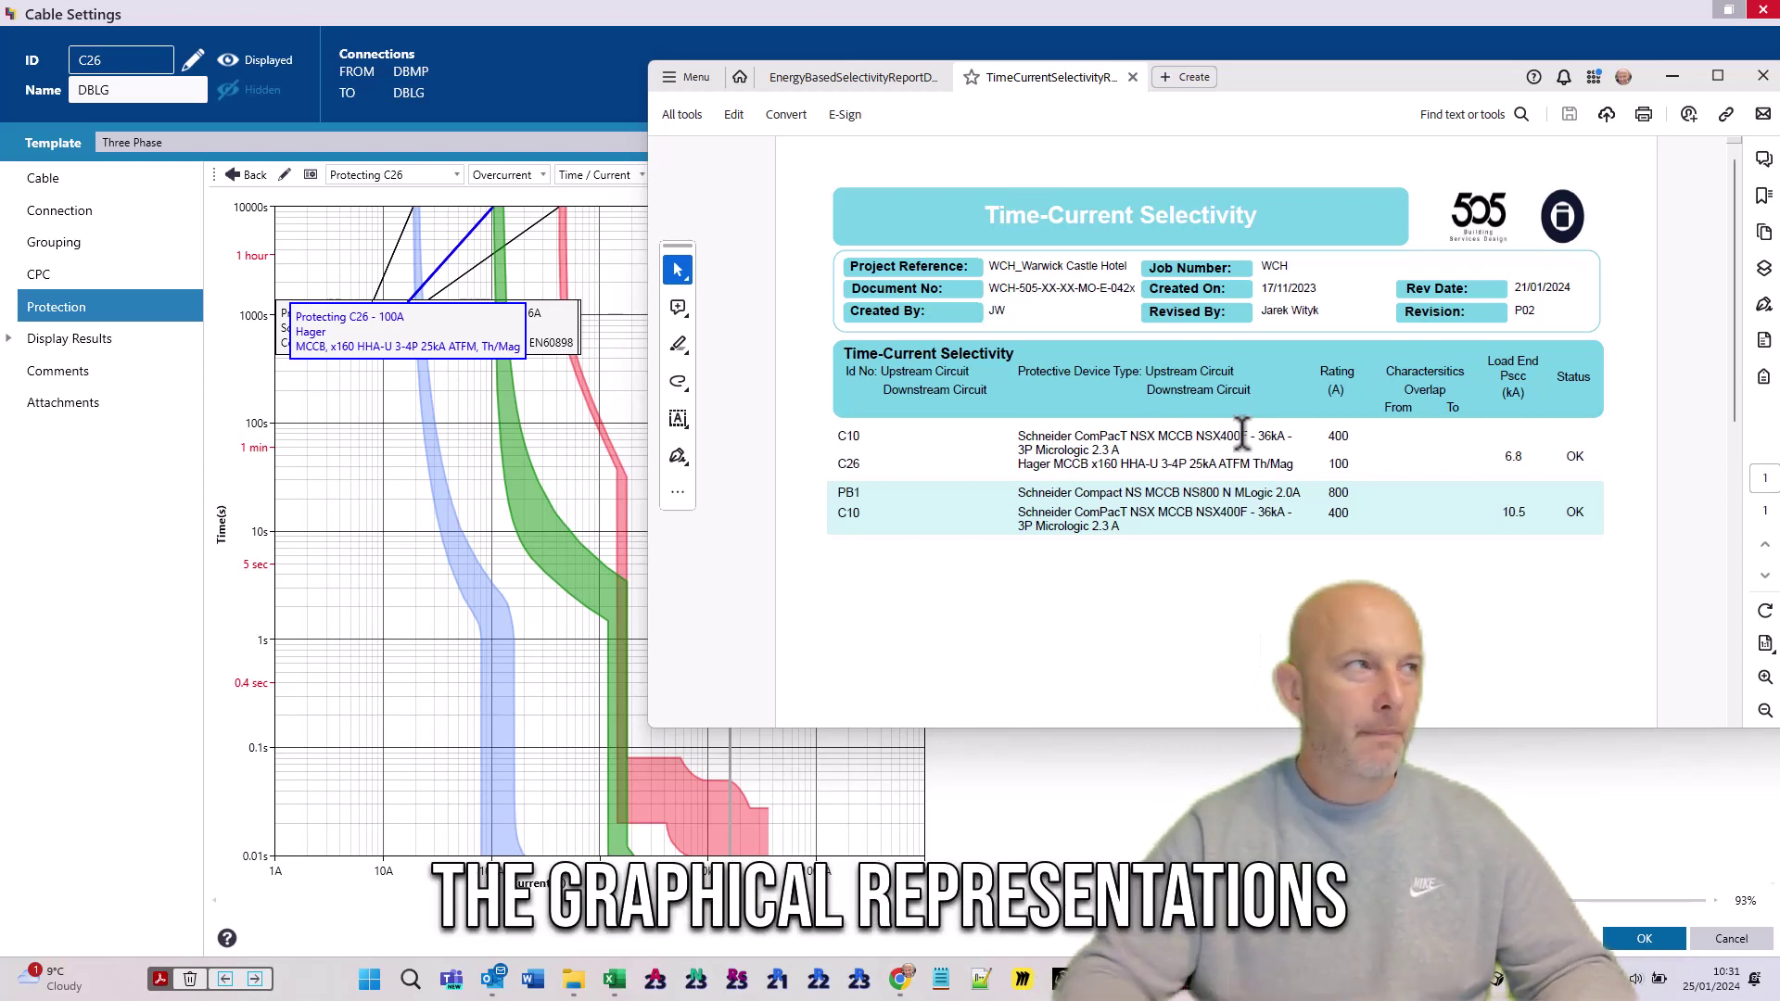
click(1669, 74)
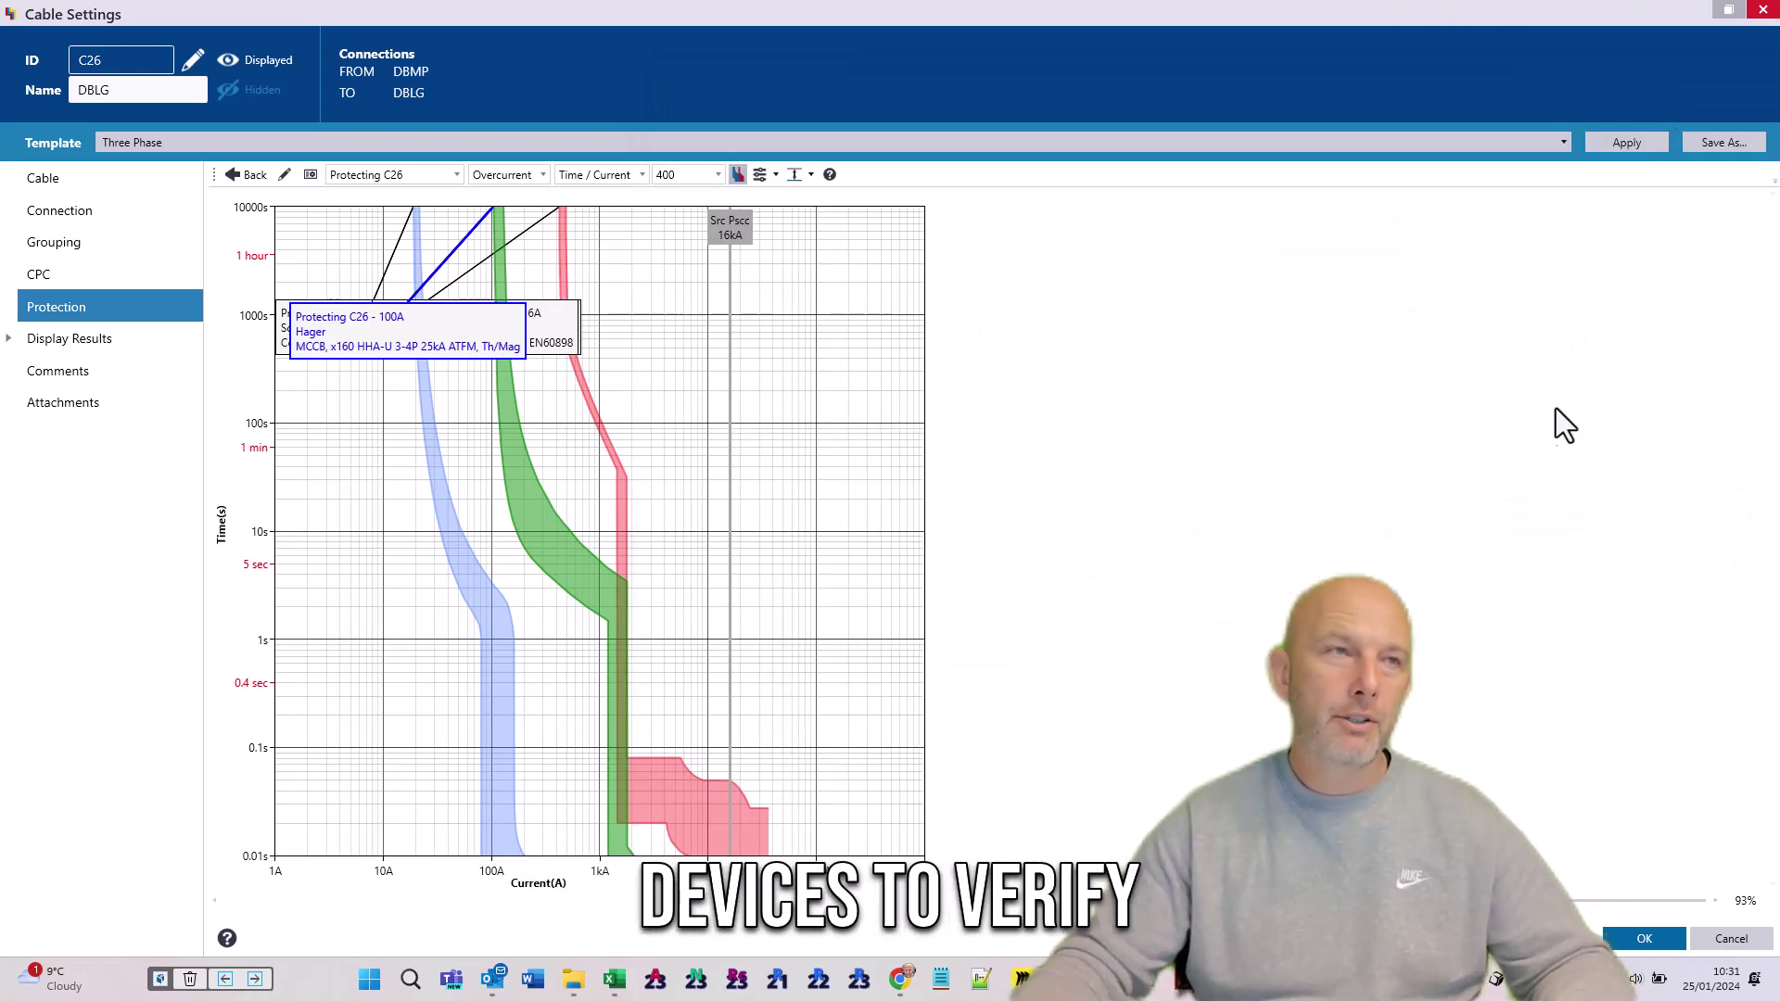